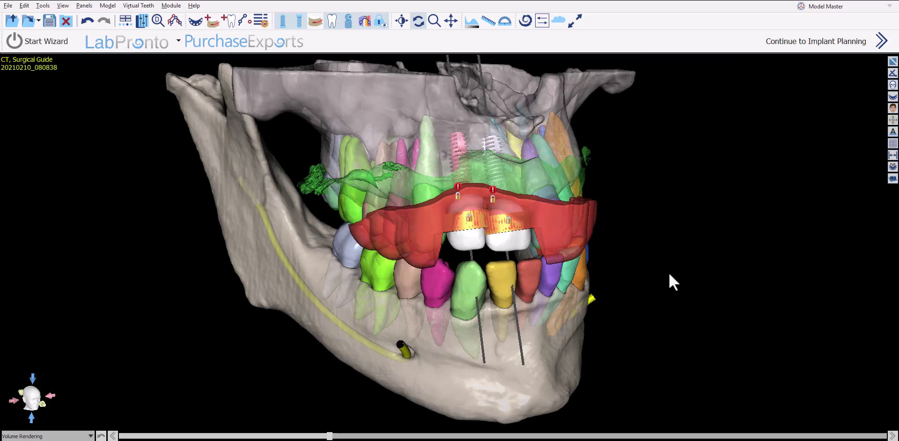
left_click_drag(669, 275, 760, 274)
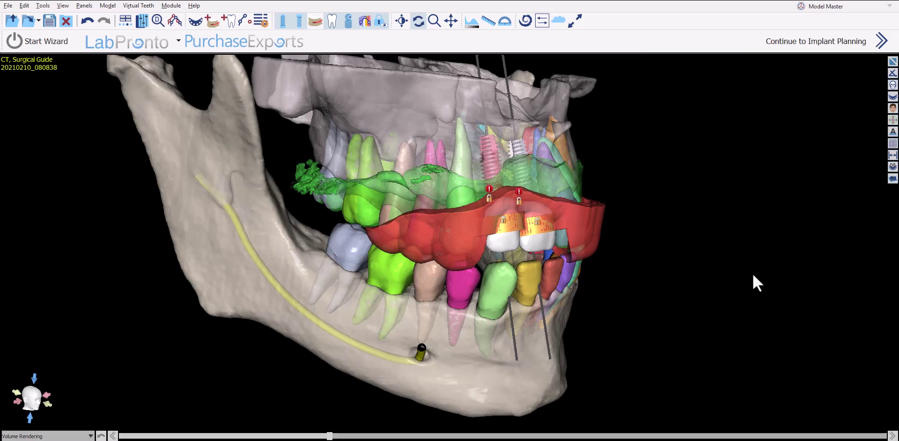
left_click_drag(708, 315, 661, 313)
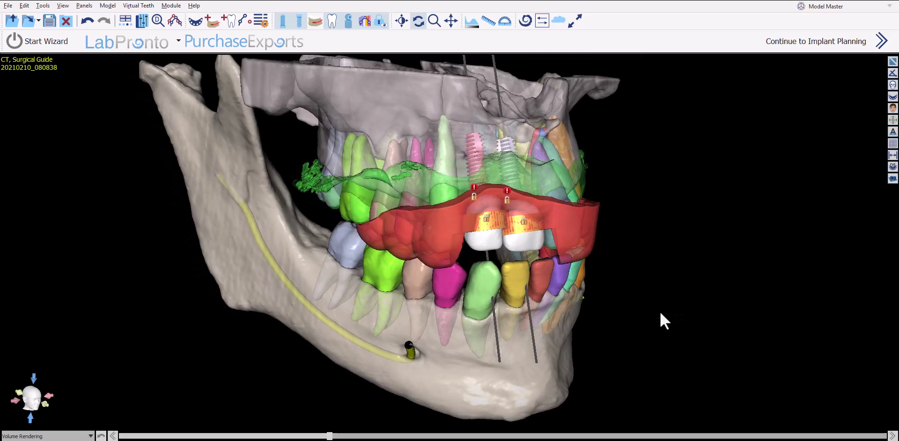
left_click_drag(643, 372, 647, 260)
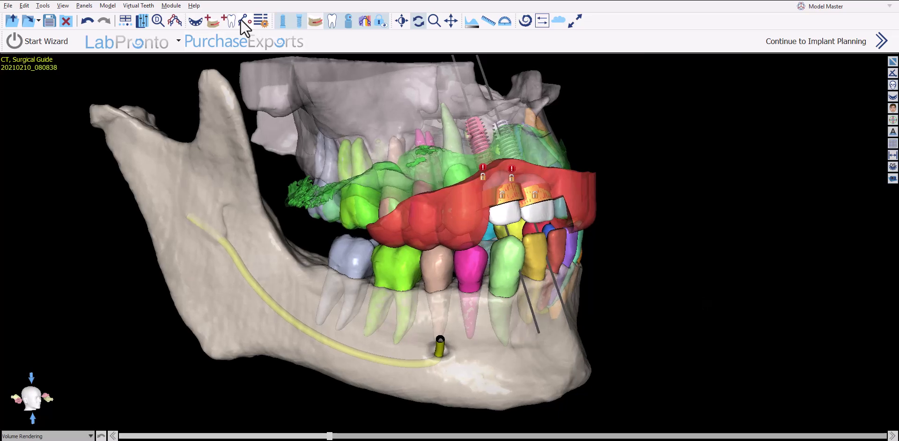
View the installed software version information and check for available updates.
left_click(194, 5)
left_click(207, 117)
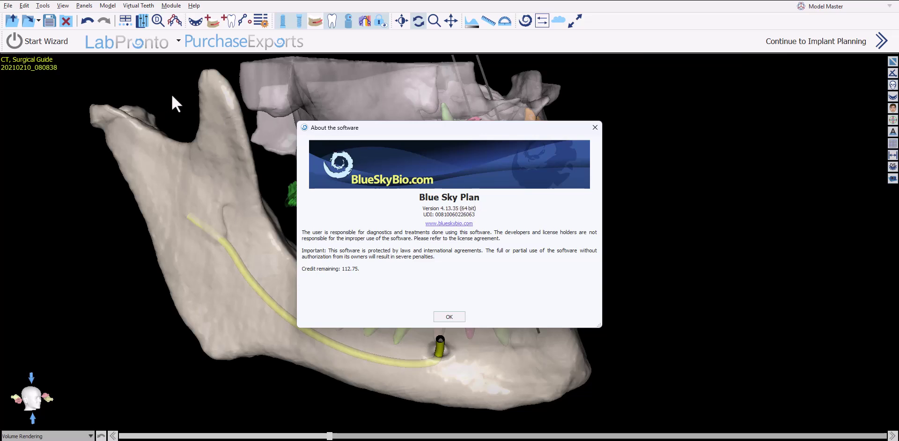
left_click(96, 147)
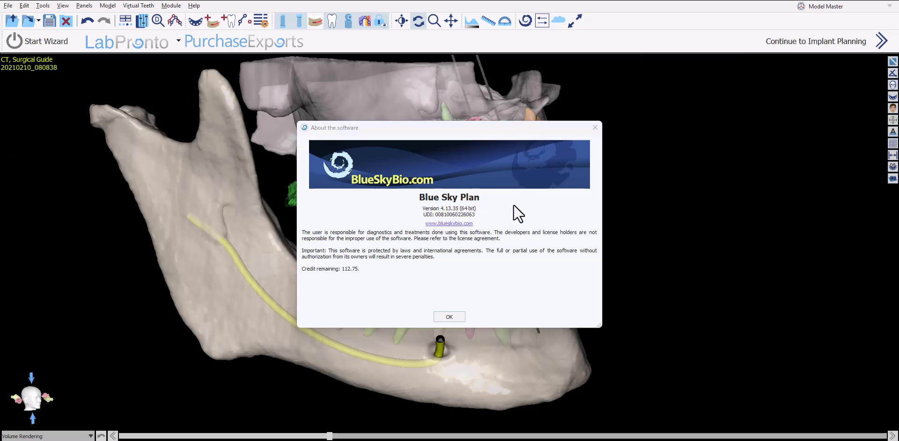
left_click(595, 127)
left_click(194, 5)
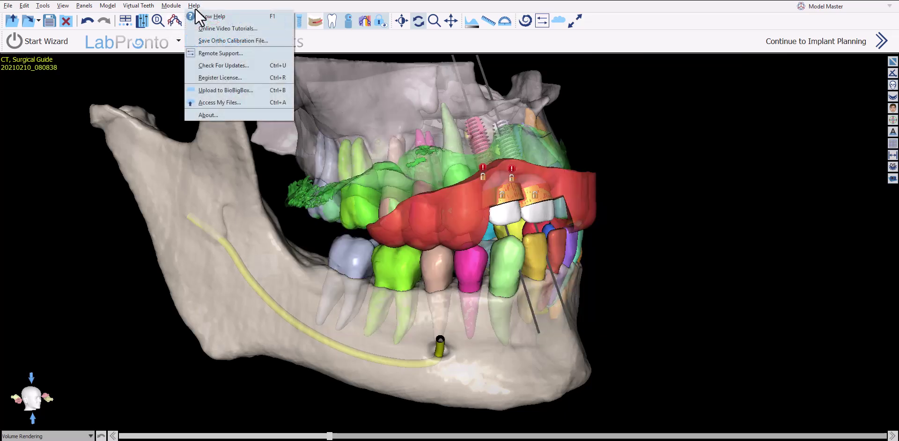
left_click(203, 66)
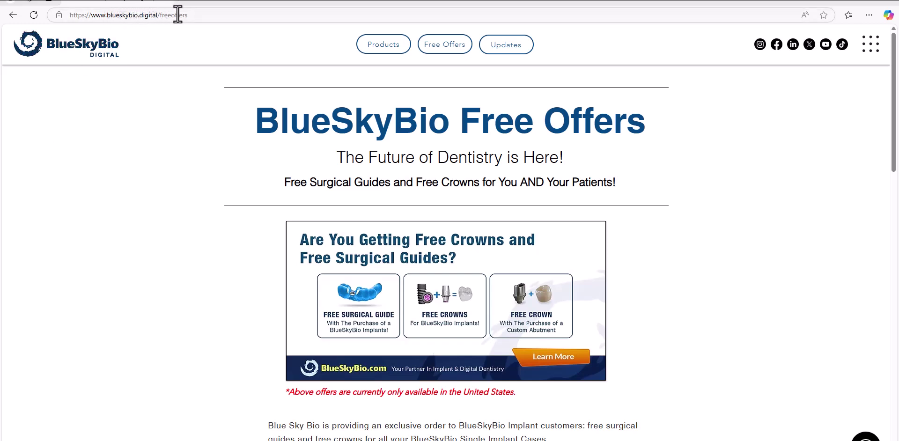
Switch to the BlueSkyBio website and read through the free surgical guide and free crown offers.
scroll(157, 194, "down", 1)
scroll(157, 197, "down", 4)
scroll(157, 197, "down", 4)
scroll(157, 206, "down", 3)
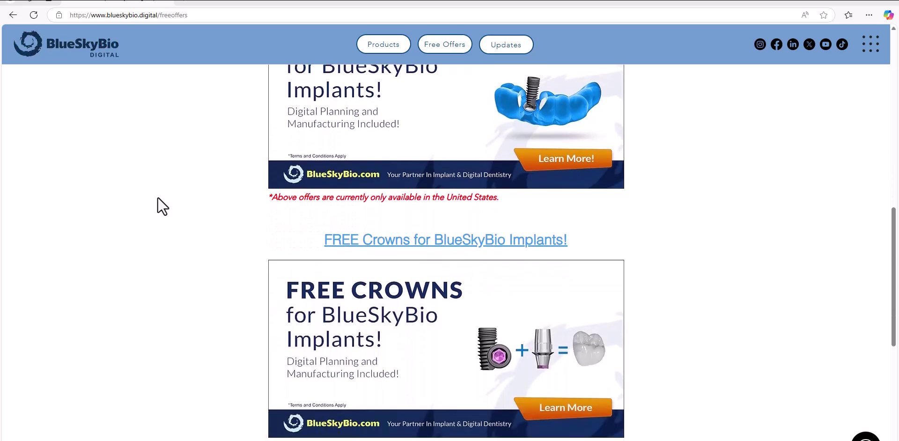
scroll(157, 197, "up", 2)
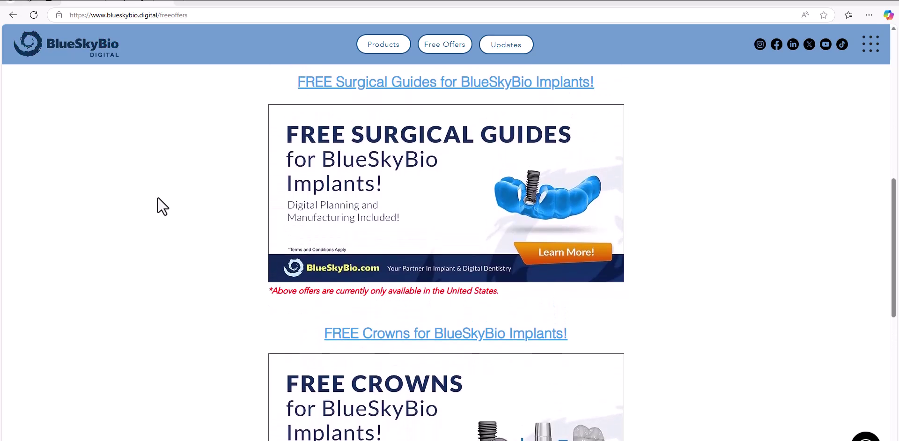
scroll(158, 197, "down", 1)
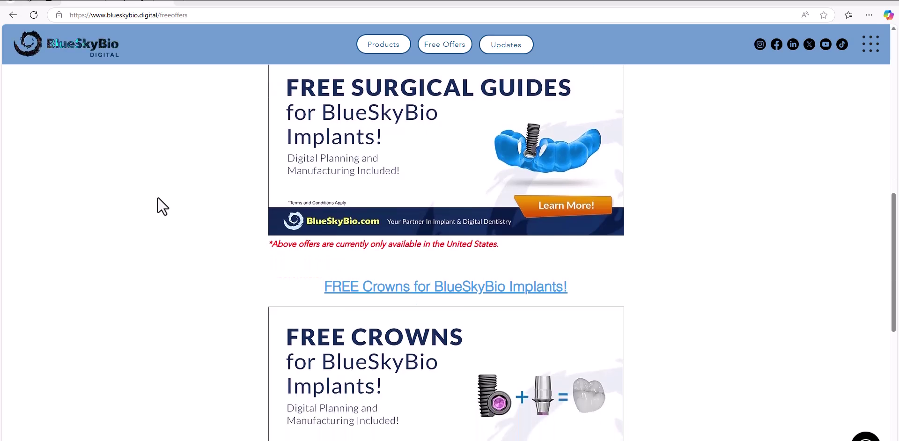
scroll(158, 198, "down", 1)
scroll(157, 198, "up", 1)
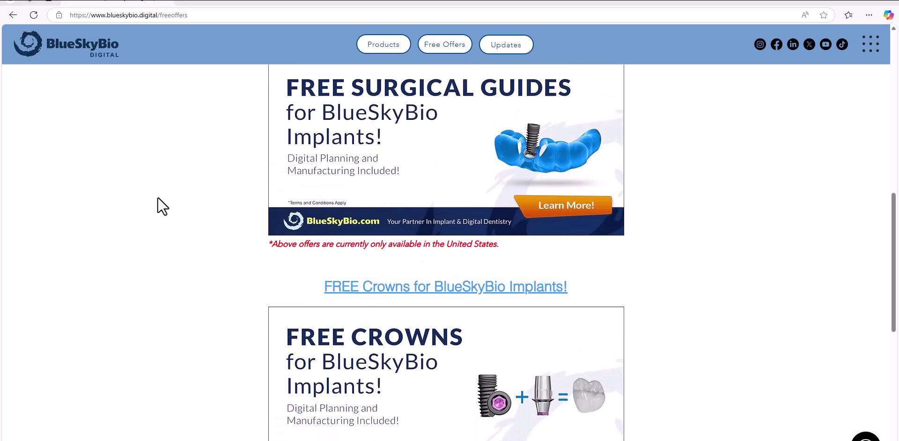
scroll(157, 197, "up", 2)
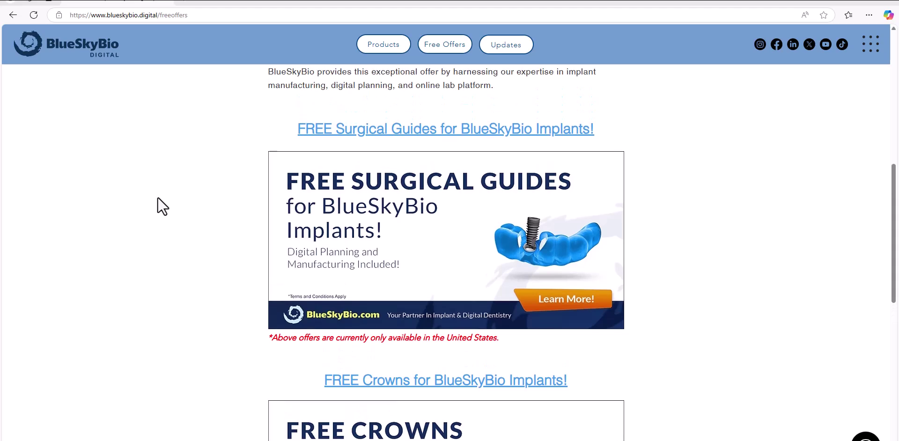
scroll(196, 170, "down", 2)
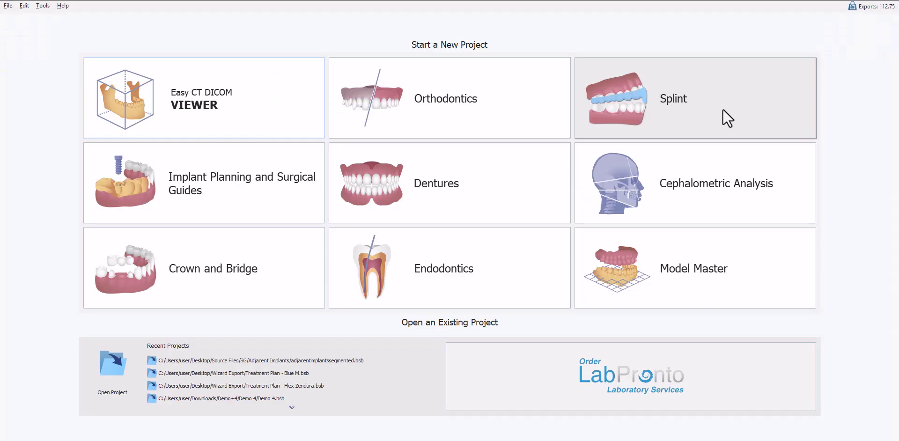
Start a One or Two Implant Case for implant planning with Model STL import and the Blue Sky Bio Fully Guided Surgical Kit.
left_click(241, 194)
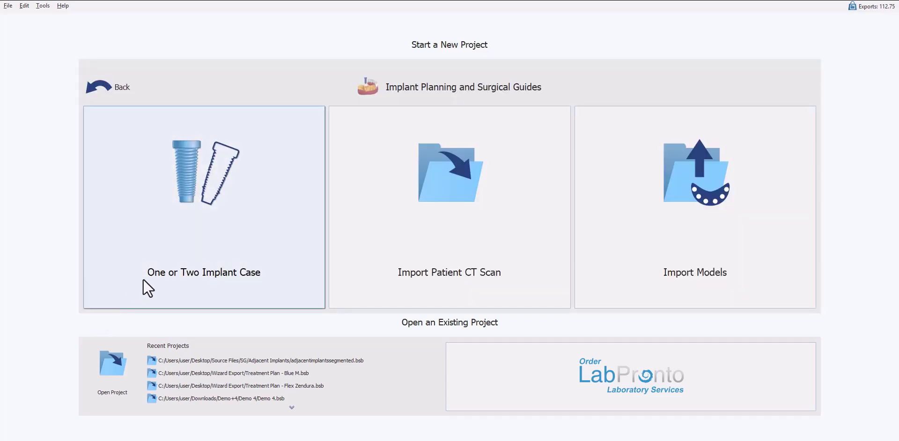
left_click(226, 277)
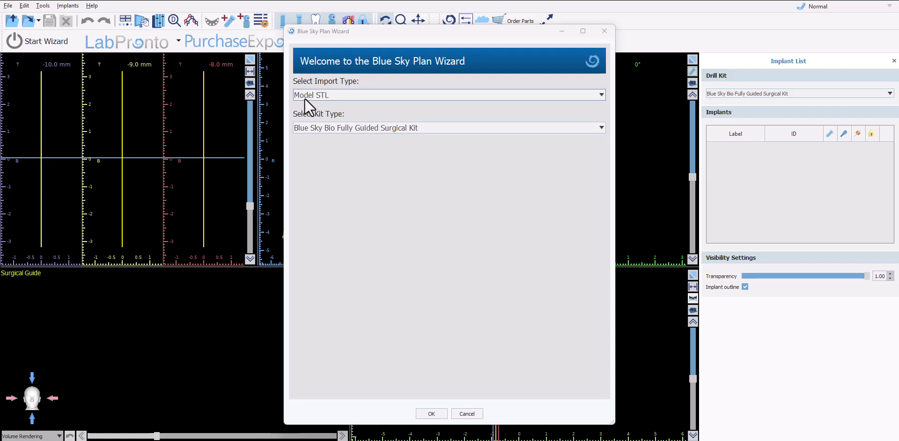
left_click(311, 128)
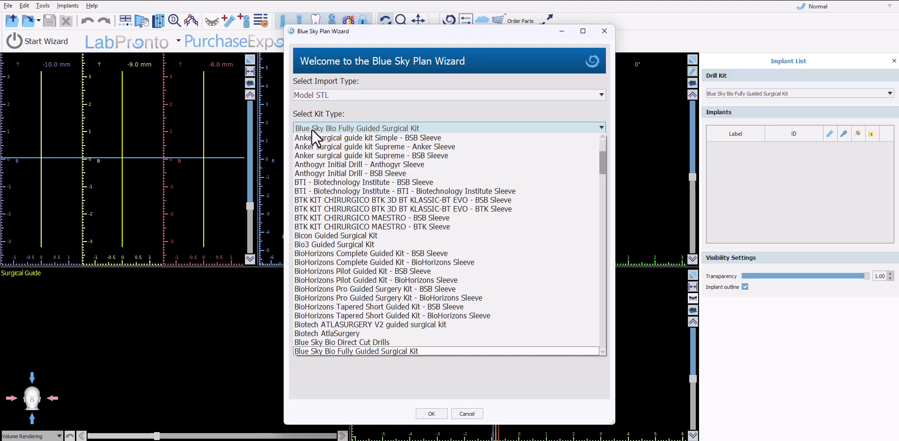
scroll(321, 192, "down", 1)
scroll(320, 192, "down", 3)
scroll(318, 192, "up", 7)
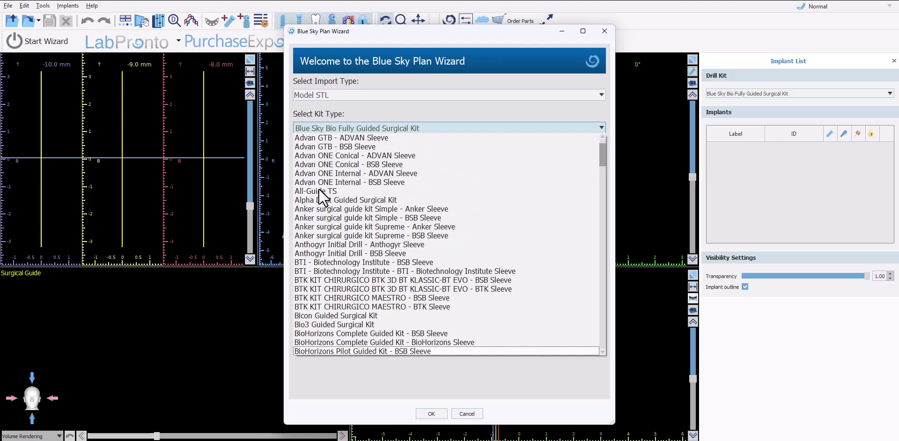
left_click(336, 125)
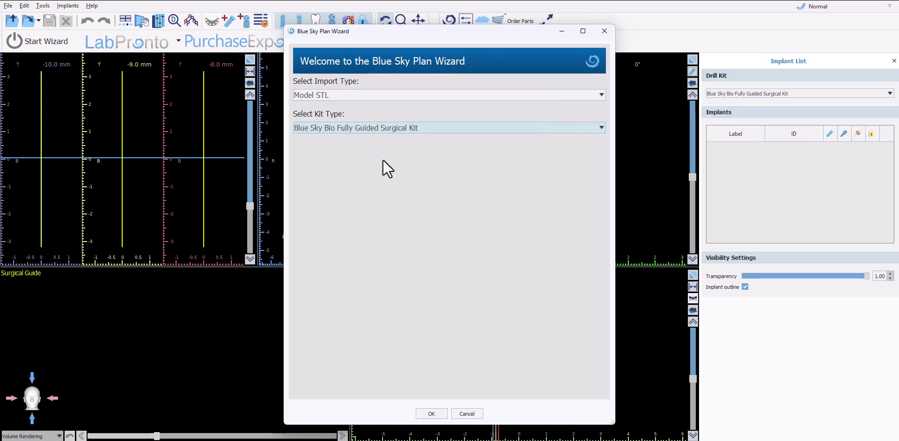
left_click(432, 414)
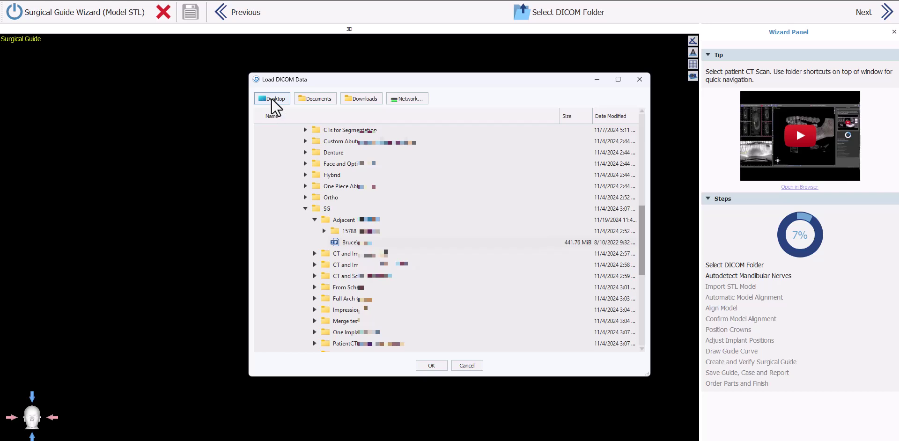
Load the patient's 441.76 MiB CT scan file from the adjacent implants case folder inside SG.
scroll(328, 213, "up", 2)
scroll(334, 180, "down", 2)
left_click(349, 242)
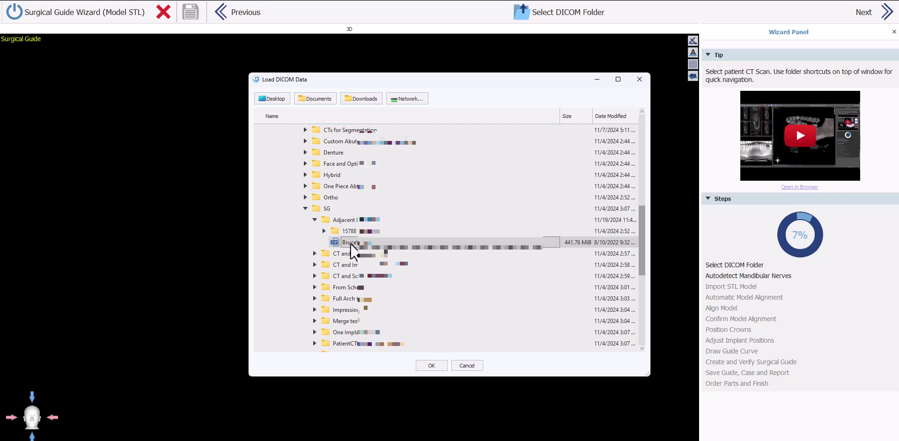
left_click(433, 365)
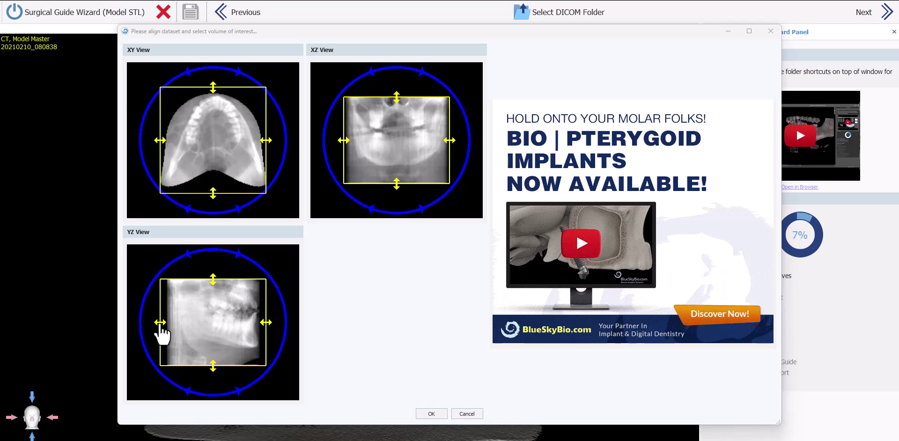
Crop the scan's volume of interest at the back of the head and below the mandible, and accept the alignment.
left_click_drag(161, 326, 174, 330)
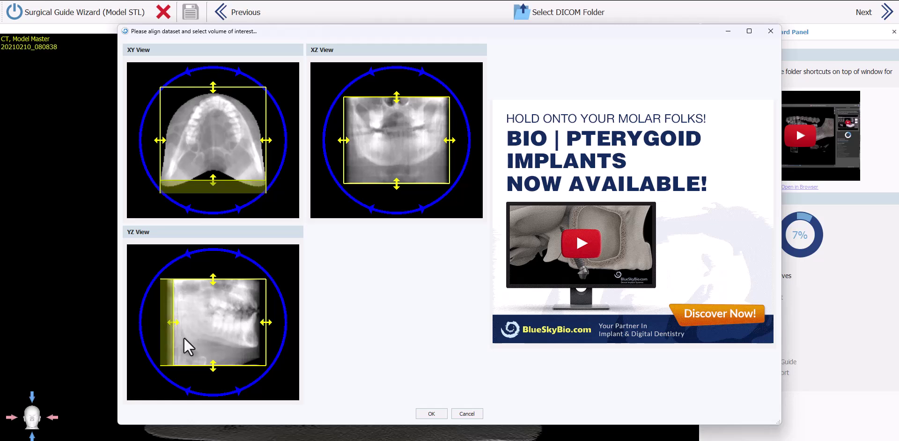
left_click_drag(214, 366, 213, 356)
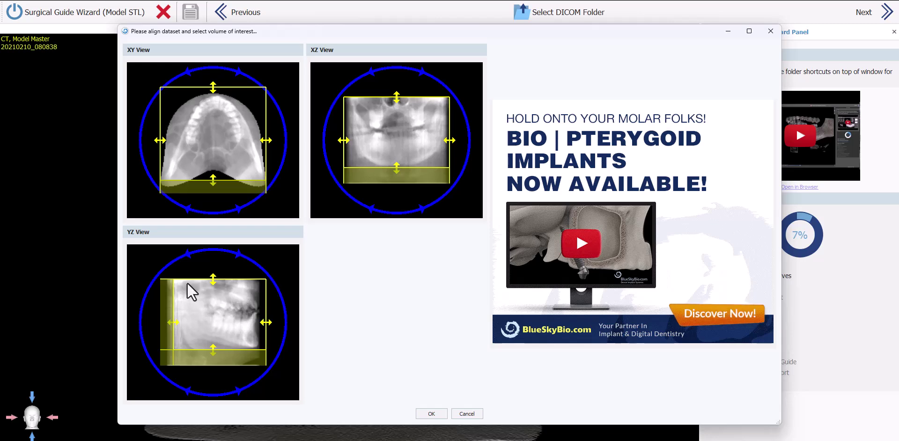
left_click(436, 415)
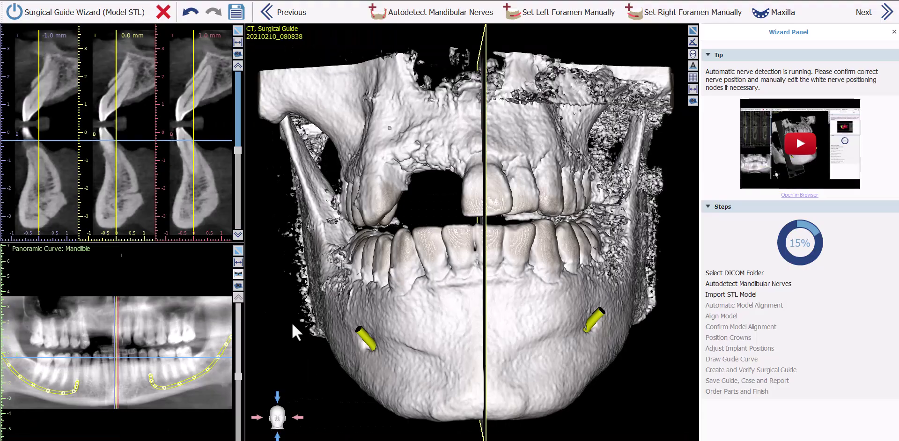
Examine the autodetected mandibular nerves and both mental foramina in the 3D, panoramic and cross-sectional views.
left_click_drag(292, 323, 340, 316)
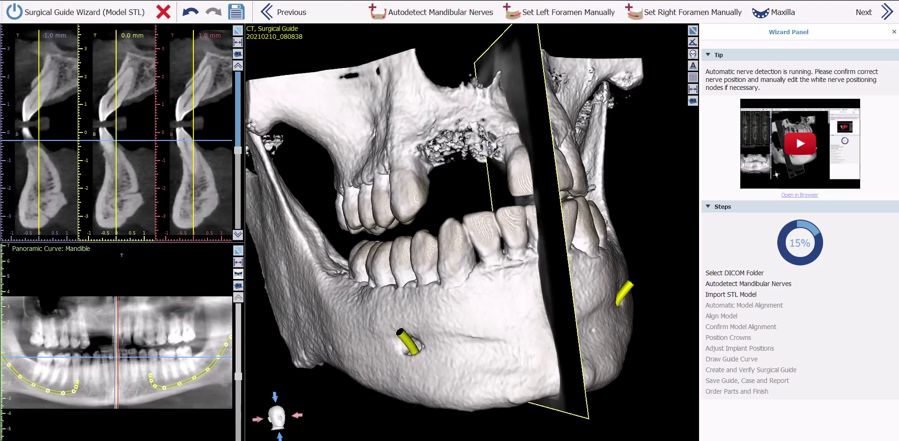
left_click_drag(650, 353, 659, 371)
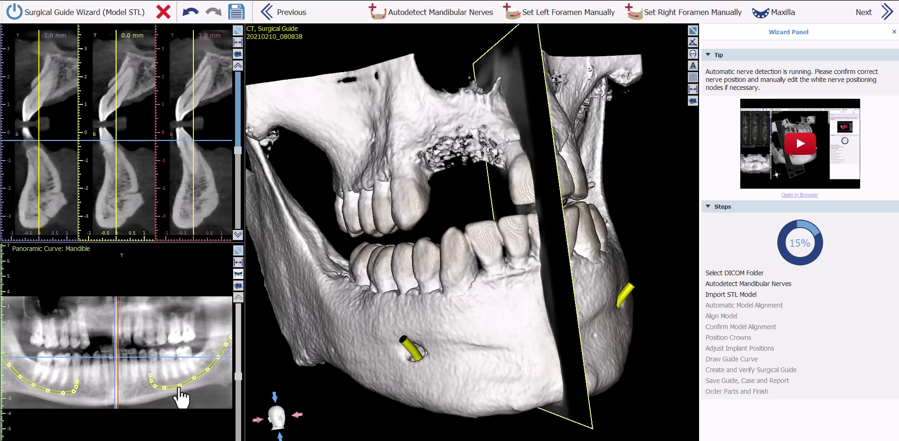
left_click_drag(239, 147, 244, 174)
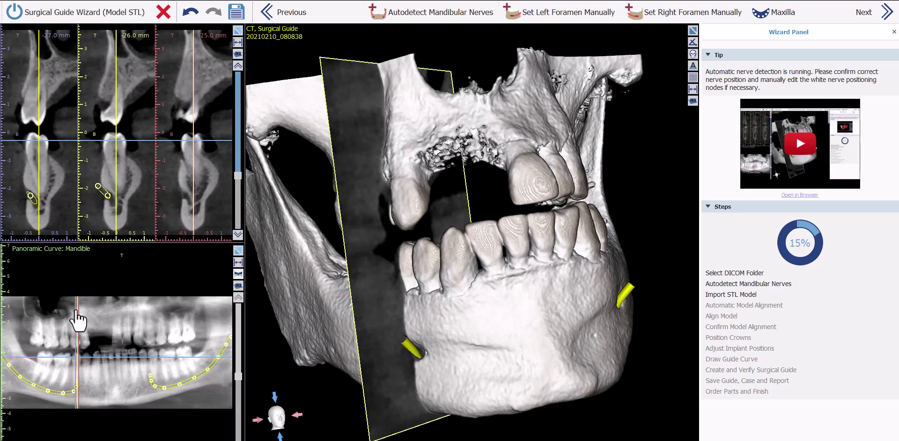
scroll(237, 175, "down", 3)
scroll(240, 178, "down", 3)
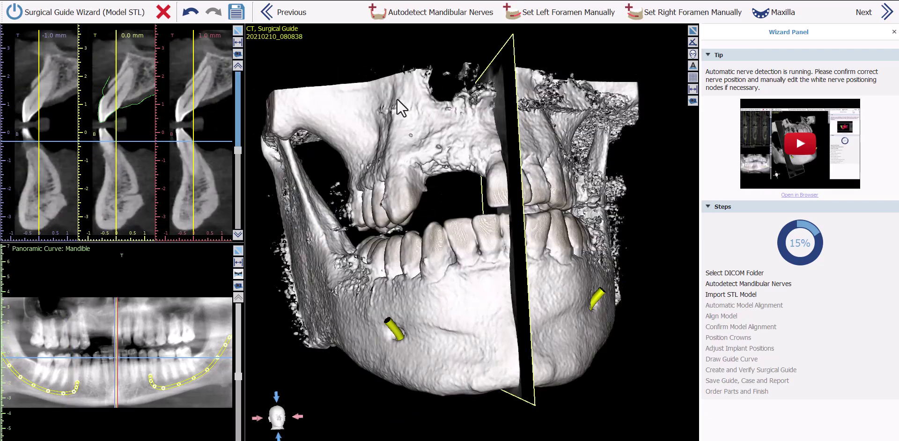
left_click_drag(397, 98, 454, 195)
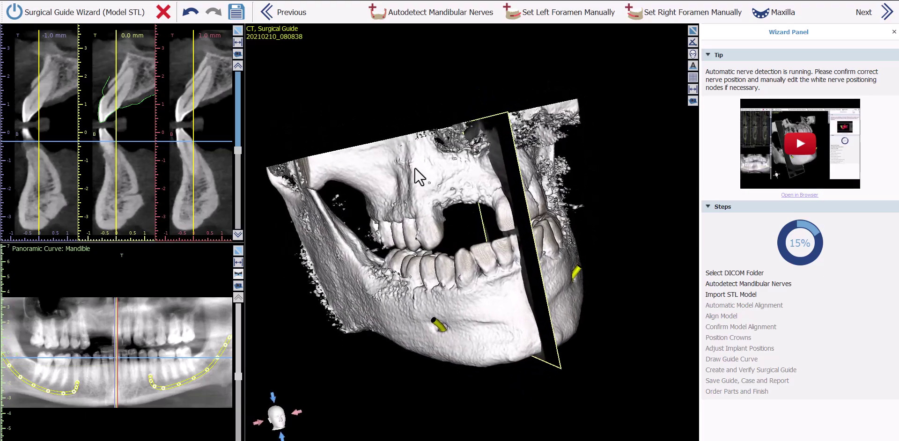
scroll(414, 166, "up", 2)
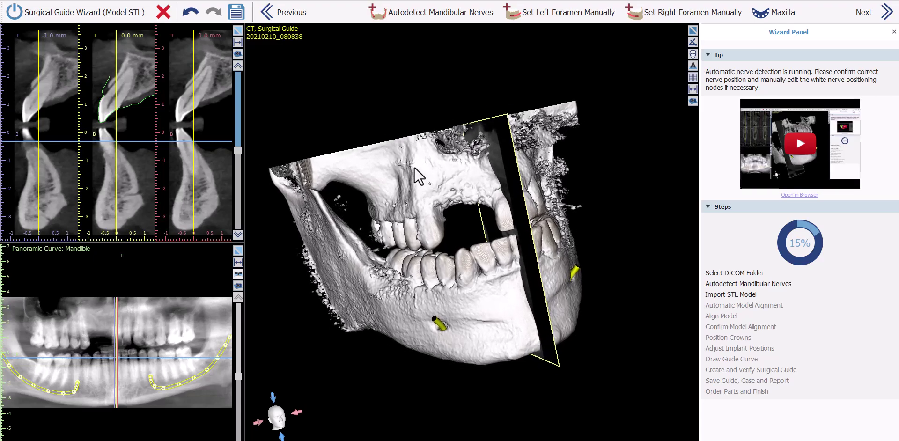
scroll(411, 156, "down", 3)
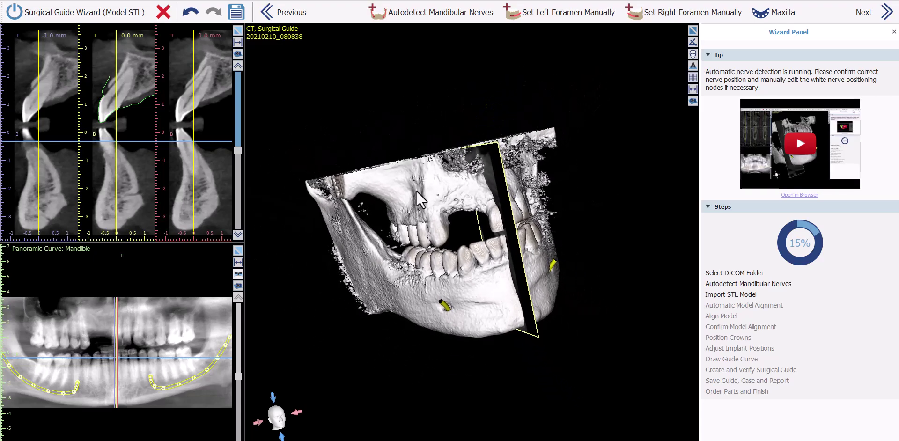
scroll(416, 193, "up", 3)
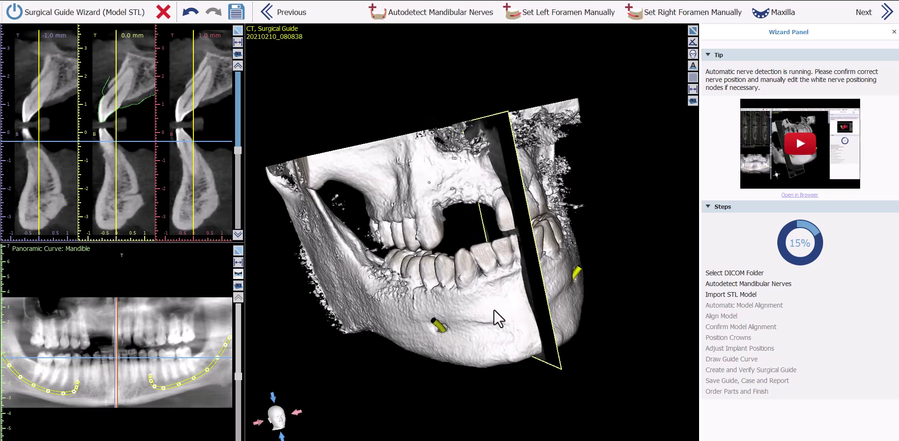
mouse_move(502, 314)
left_mouse_down()
mouse_move(415, 327)
mouse_move(515, 333)
mouse_move(504, 268)
mouse_move(512, 311)
left_mouse_up()
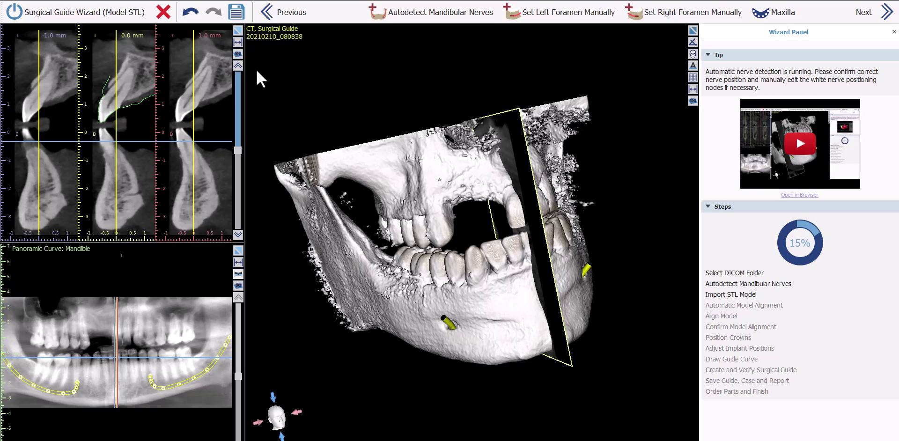
left_click(151, 328)
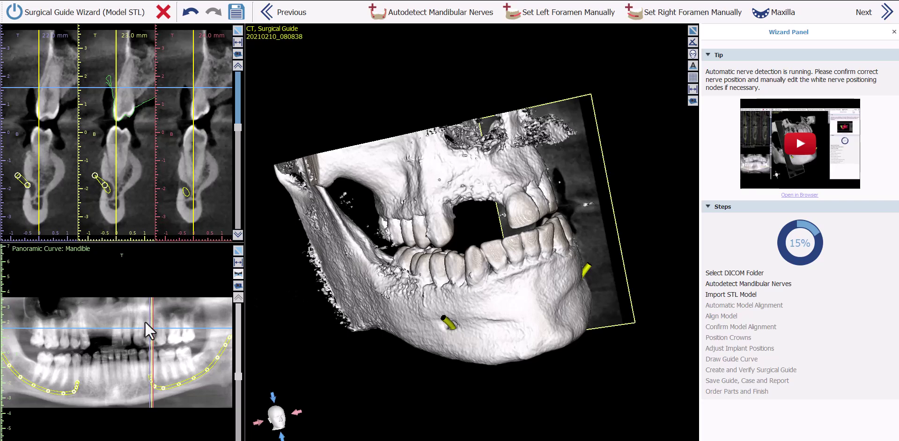
left_click(122, 372)
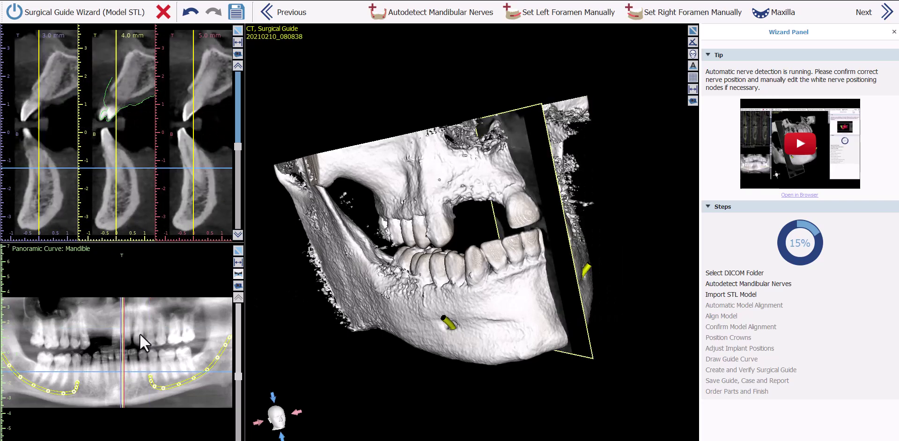
Check the detected nerve paths on the panoramic view and through the cross-sections from the front teeth to the right foramen.
scroll(141, 336, "down", 3)
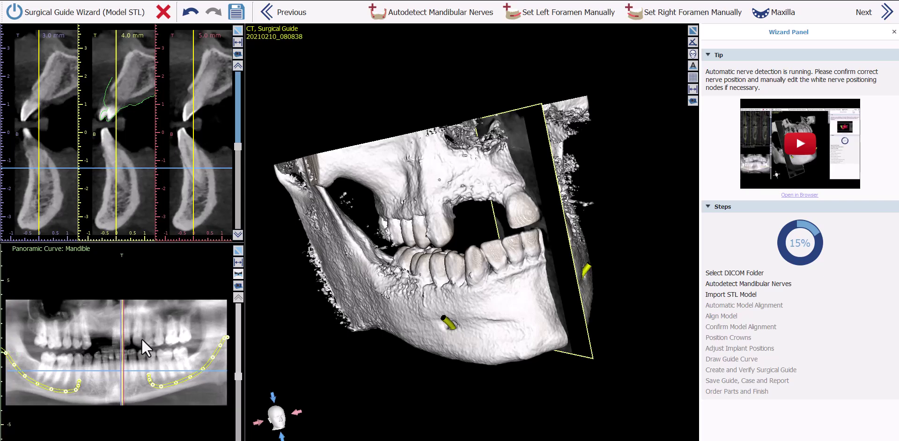
scroll(144, 352, "up", 4)
scroll(144, 322, "down", 3)
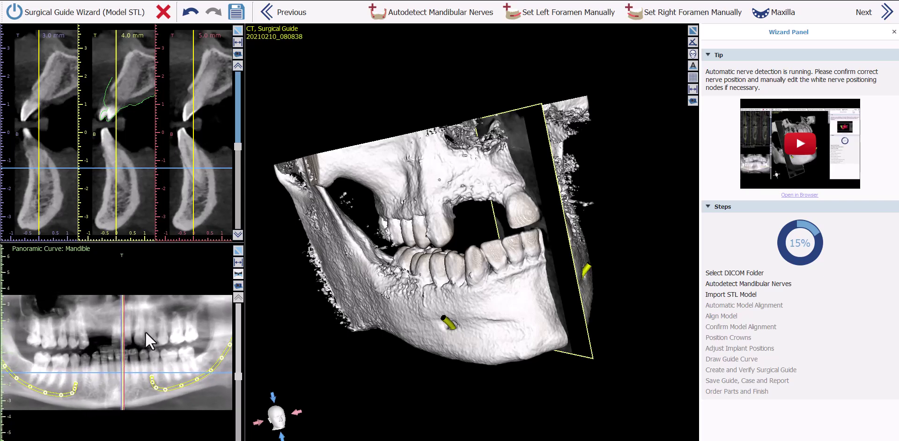
scroll(147, 351, "up", 2)
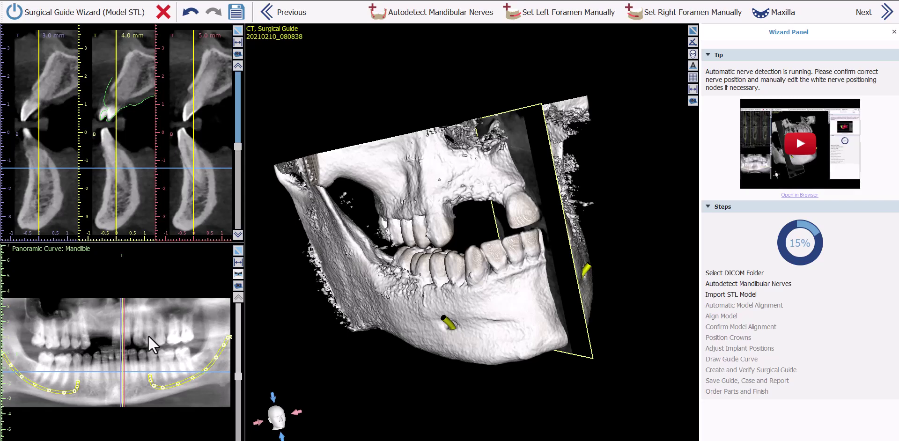
mouse_move(148, 336)
middle_mouse_down()
mouse_move(177, 336)
mouse_move(155, 336)
mouse_move(154, 350)
mouse_move(142, 338)
mouse_move(150, 336)
middle_mouse_up()
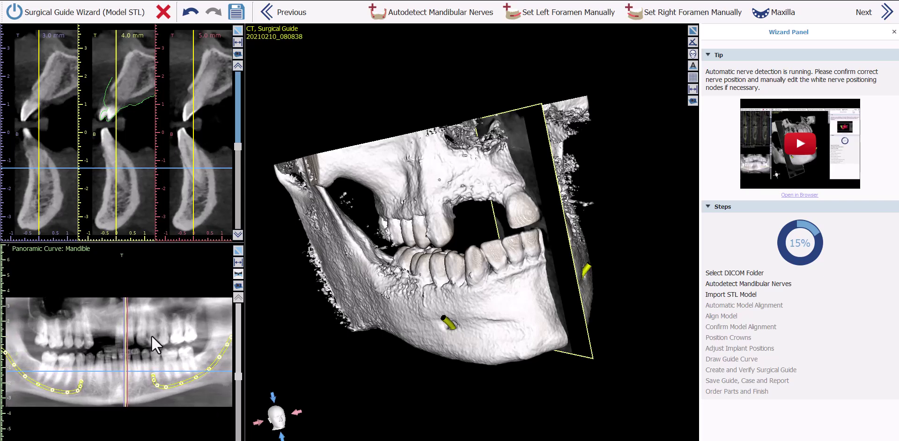
scroll(178, 196, "down", 6)
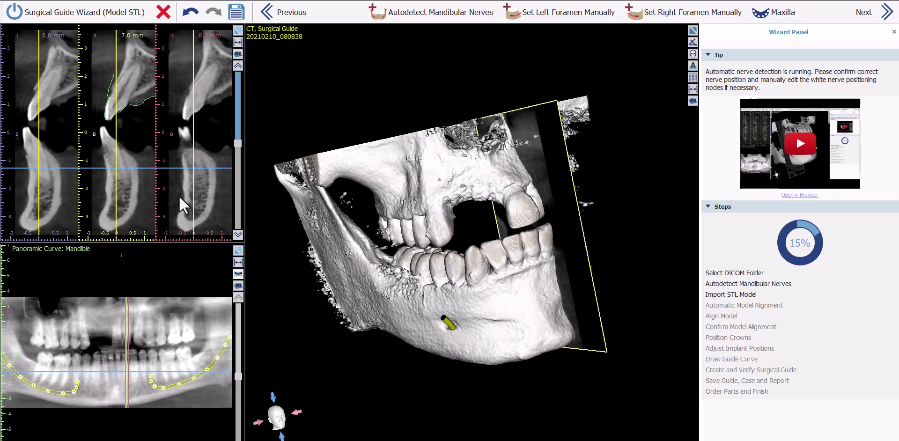
scroll(179, 196, "up", 8)
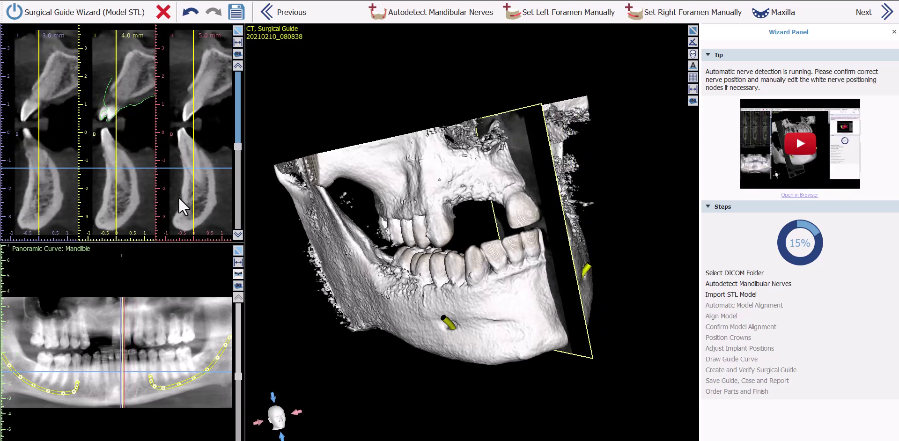
scroll(178, 198, "up", 13)
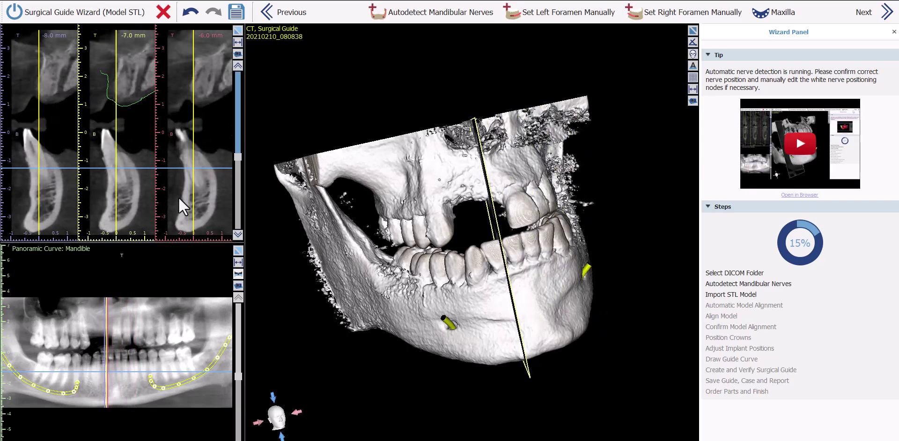
scroll(179, 197, "up", 20)
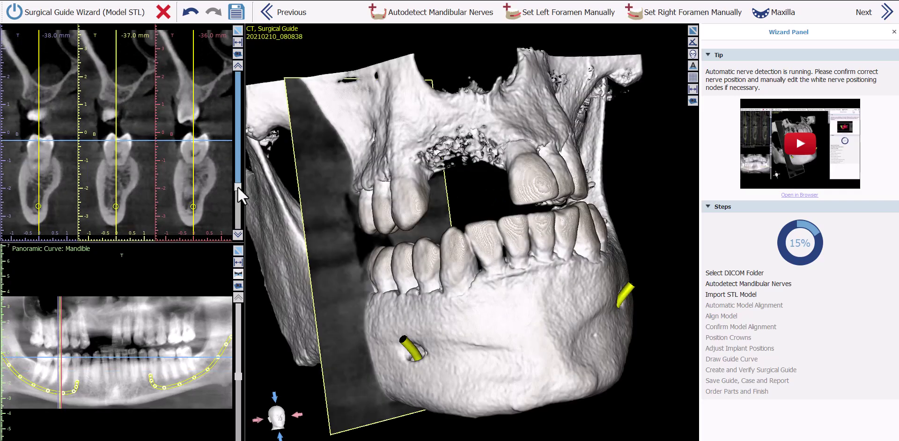
left_click_drag(237, 185, 237, 178)
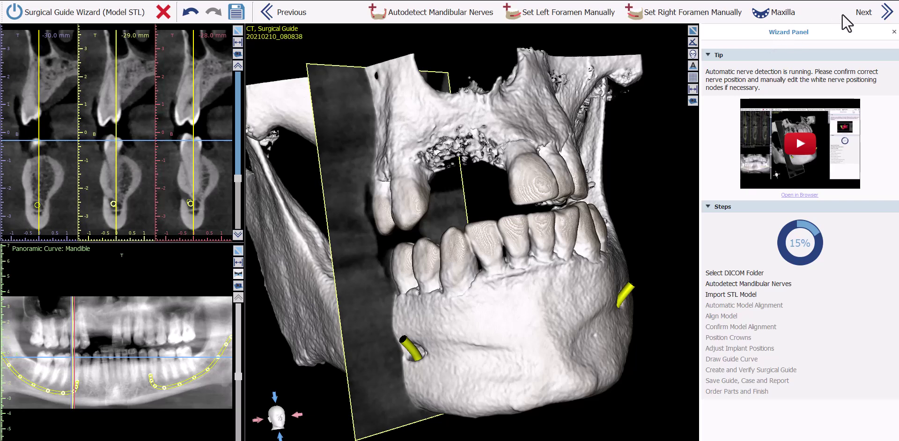
Import the UpperJaw STL model from the adjacent implants case folder and automatically align it to the CT as Maxilla.
left_click(884, 14)
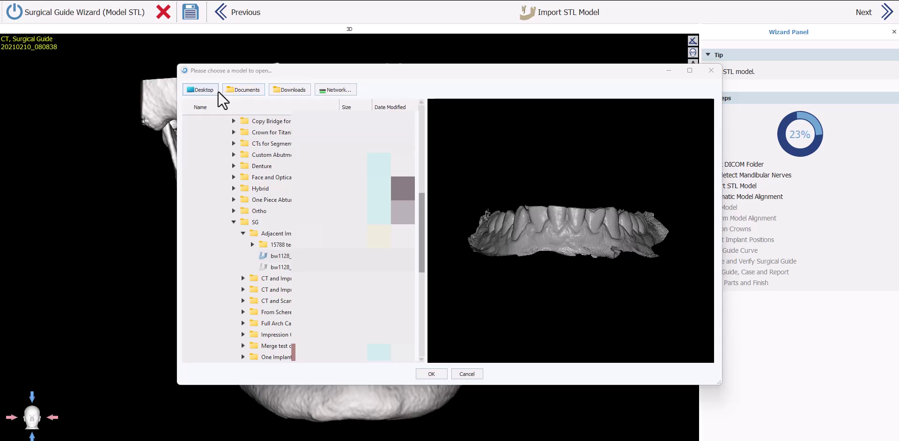
left_click(277, 267)
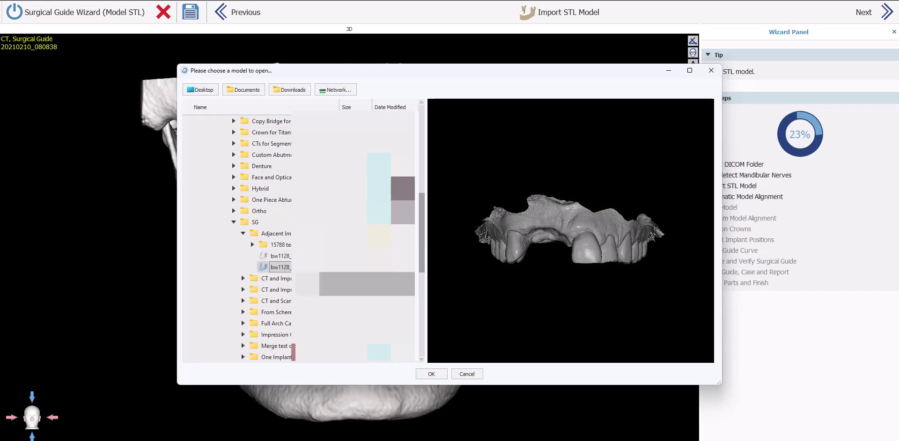
left_click_drag(555, 228, 597, 269)
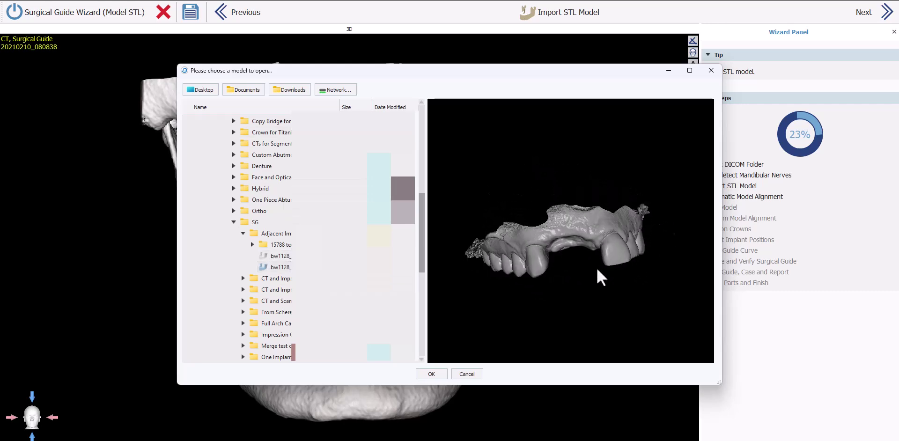
left_click(432, 375)
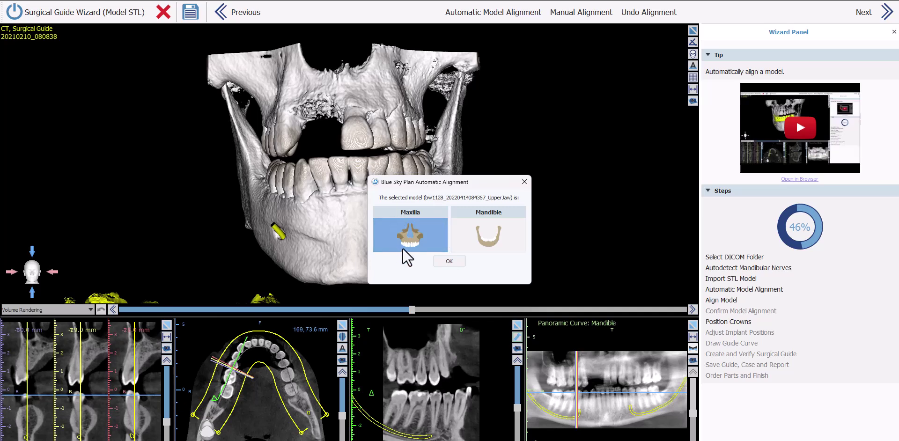
left_click(451, 261)
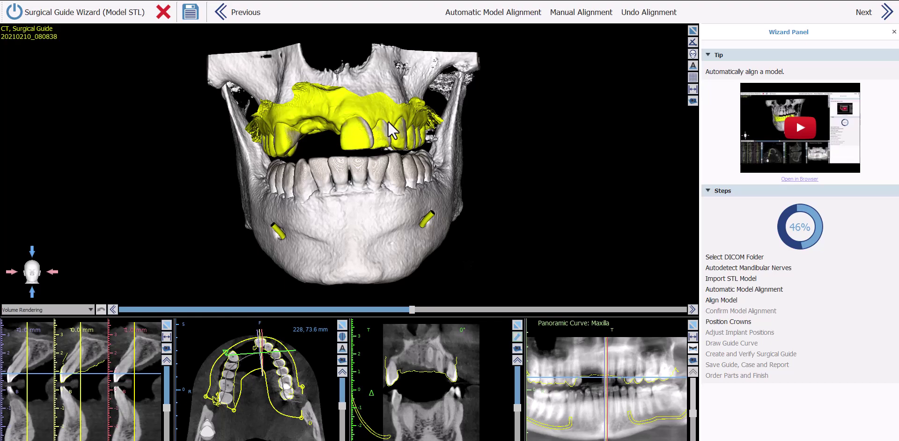
Inspect how the aligned upper jaw model fits the scanned teeth in the 3D, axial and cross-sectional views.
left_click_drag(280, 145, 355, 236)
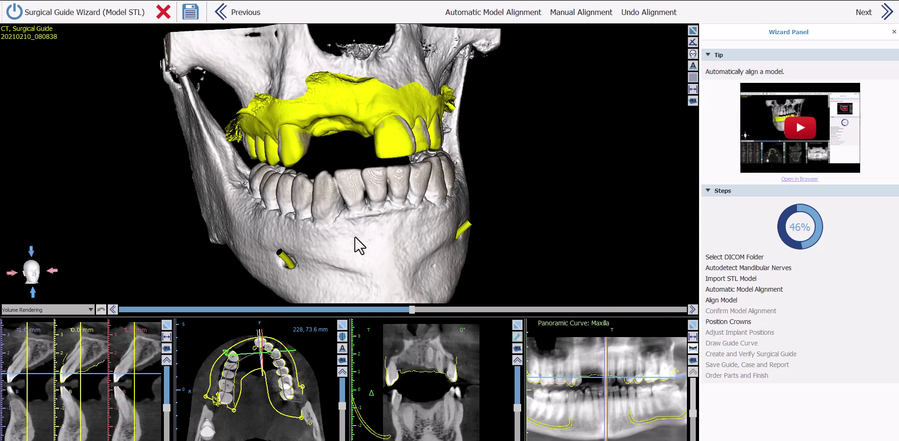
left_click_drag(338, 218, 367, 225)
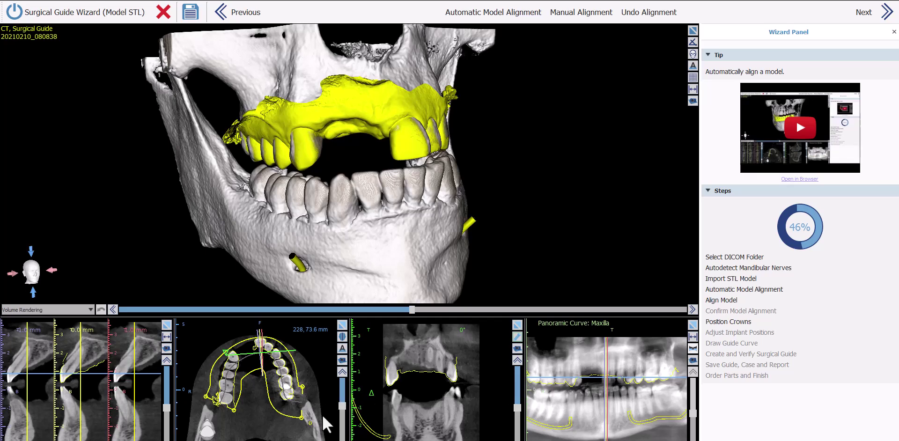
right_click_drag(323, 409, 322, 398)
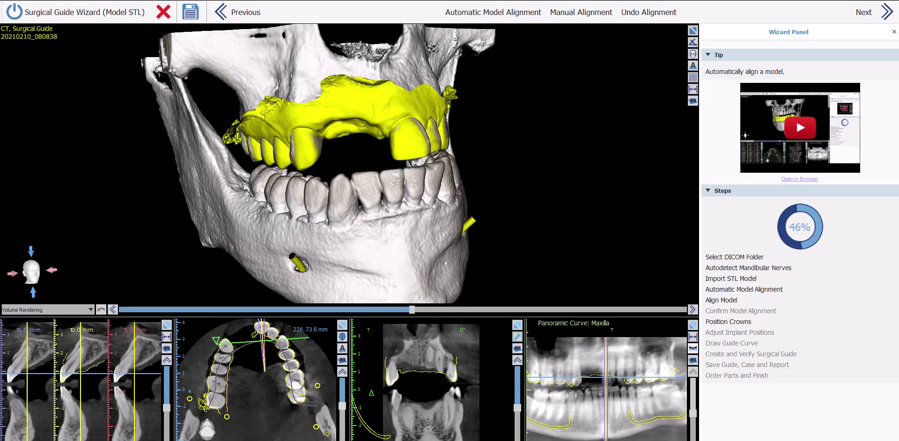
scroll(269, 419, "down", 3)
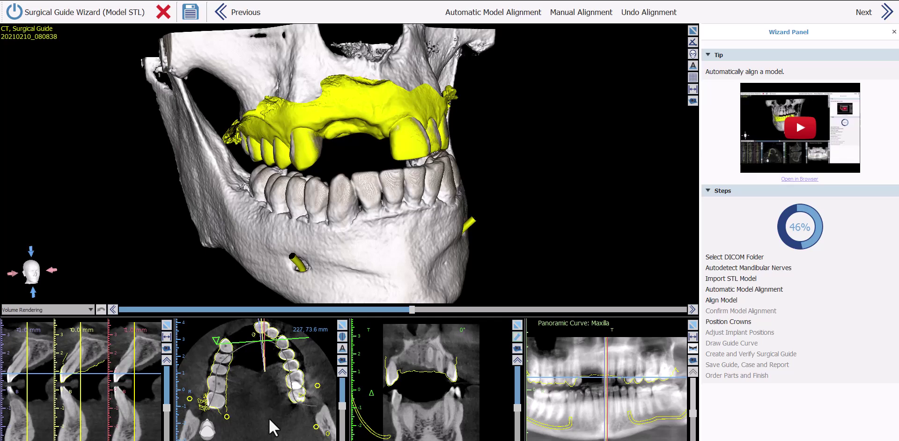
scroll(268, 417, "down", 2)
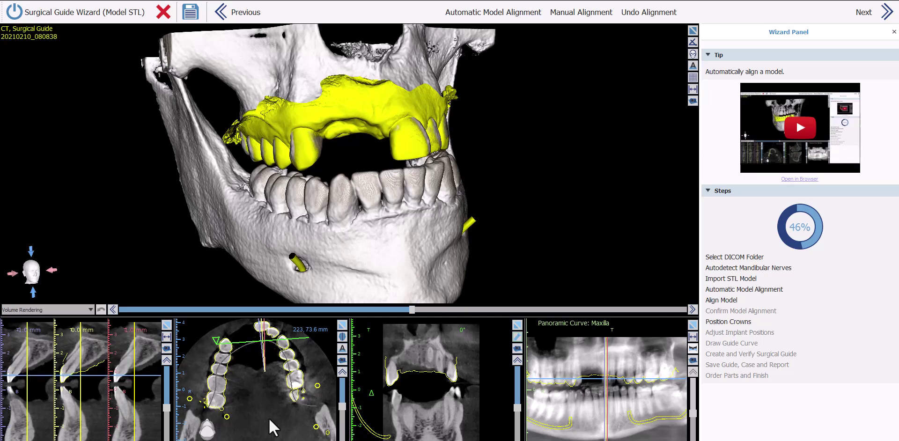
scroll(269, 417, "down", 2)
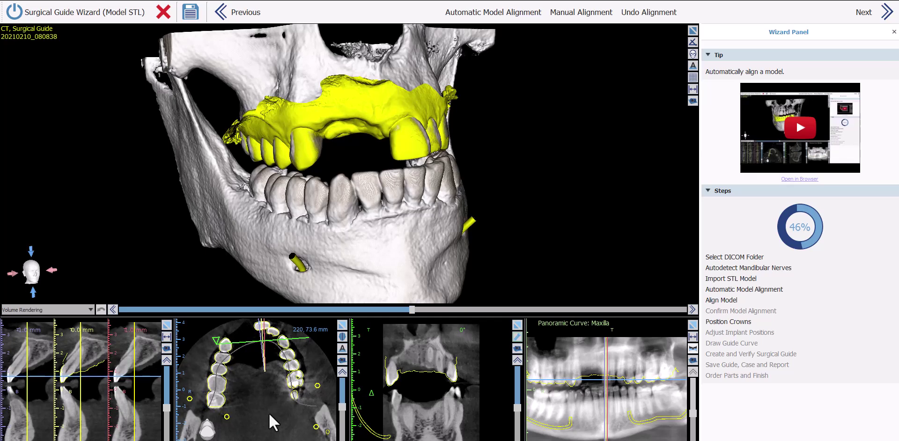
scroll(243, 397, "down", 2)
scroll(244, 399, "down", 1)
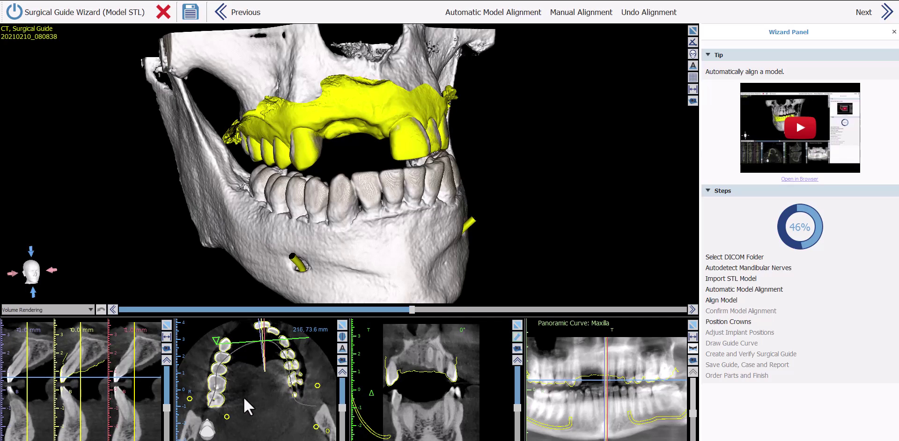
scroll(243, 396, "up", 10)
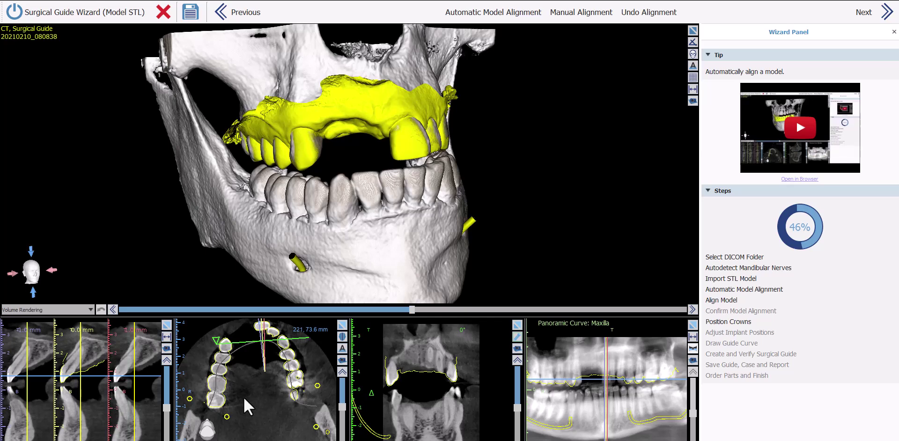
scroll(243, 395, "up", 11)
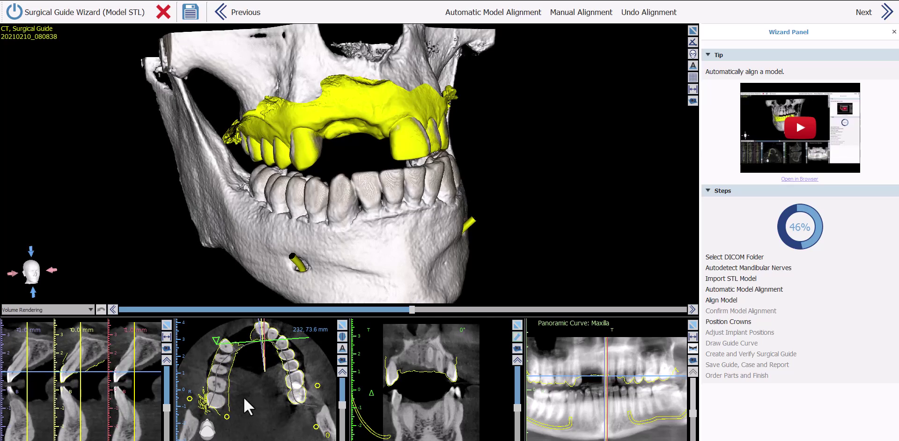
scroll(243, 396, "up", 5)
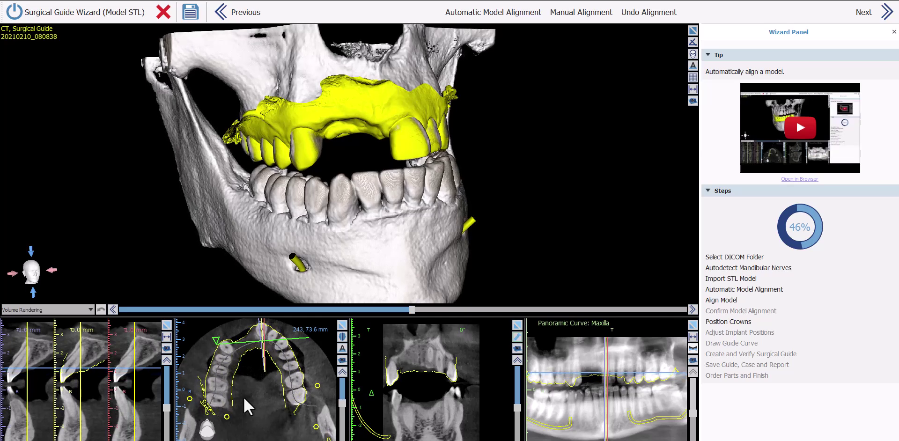
scroll(339, 404, "up", 3)
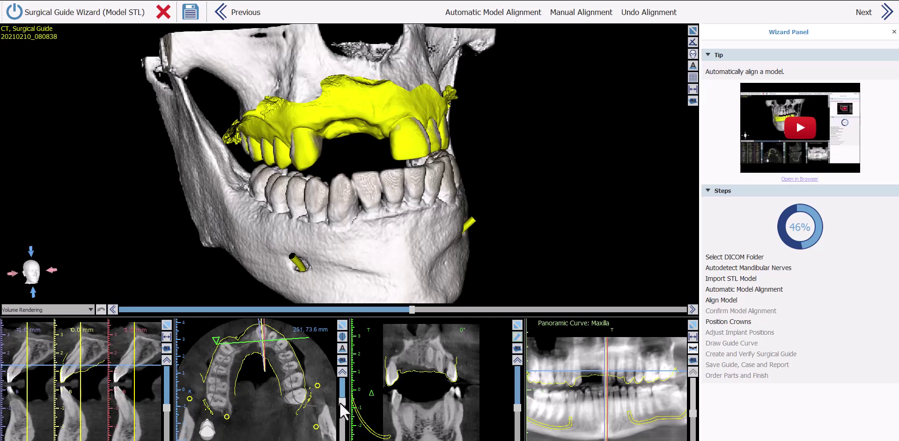
left_click_drag(341, 404, 342, 408)
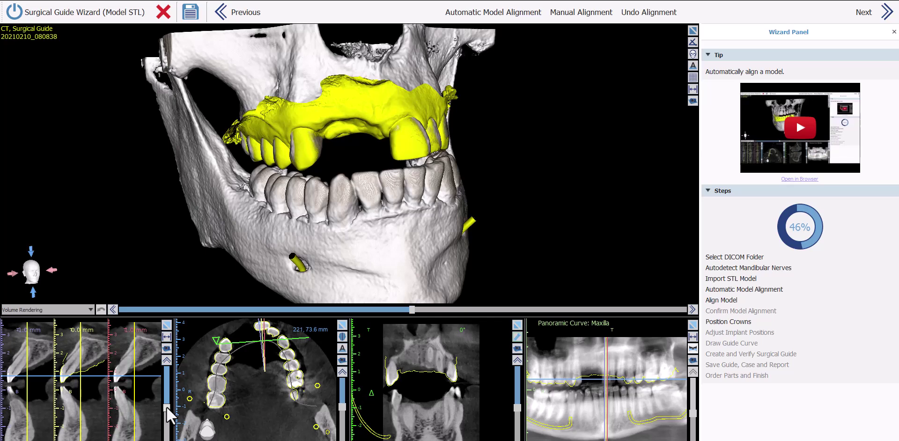
scroll(130, 409, "up", 3)
scroll(131, 409, "up", 3)
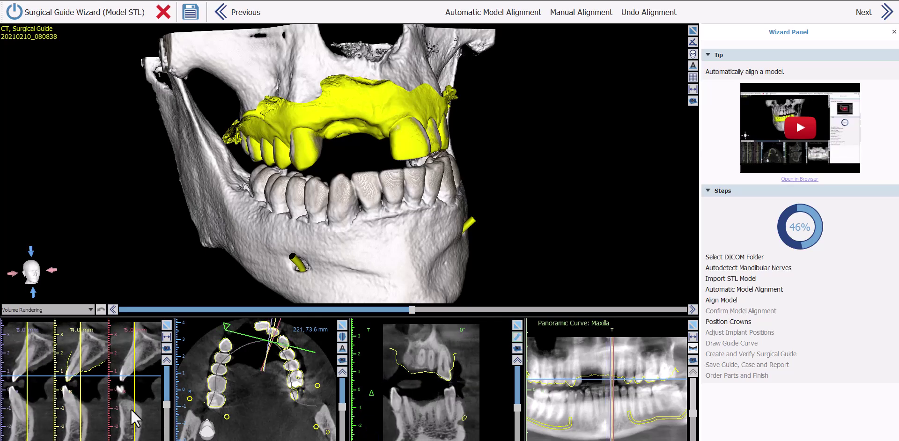
scroll(131, 409, "down", 2)
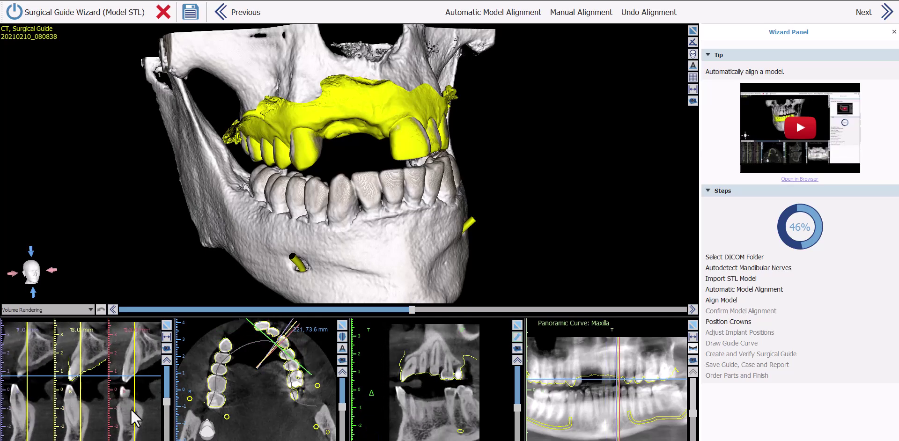
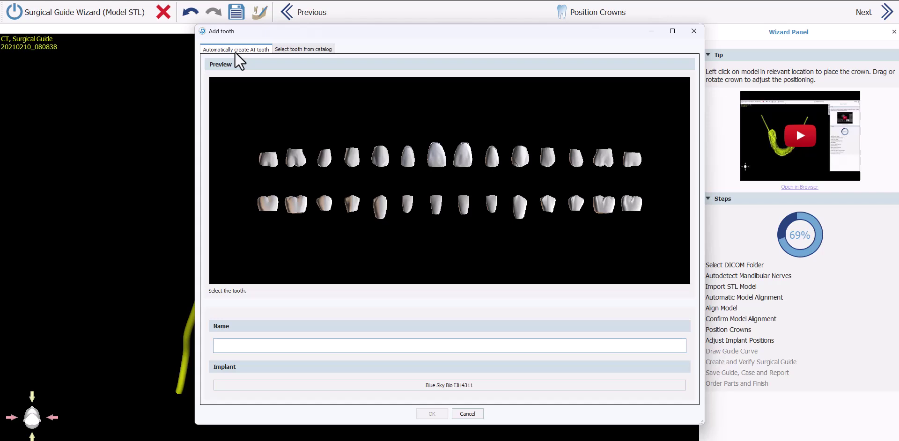
Choose an AI-created Right Maxillary Central Incisor with the Blue Sky Bio BIO | Max IJH4311 implant, 4.30 mm platform and 11.50 mm length.
left_click(311, 120)
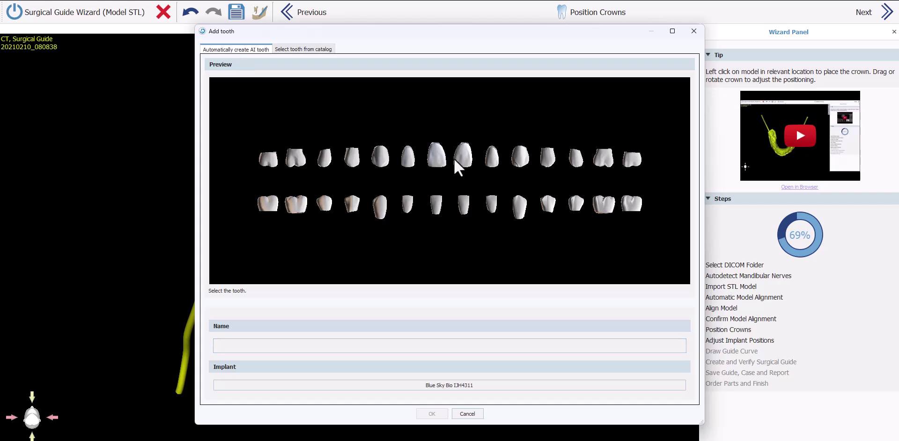
left_click(438, 163)
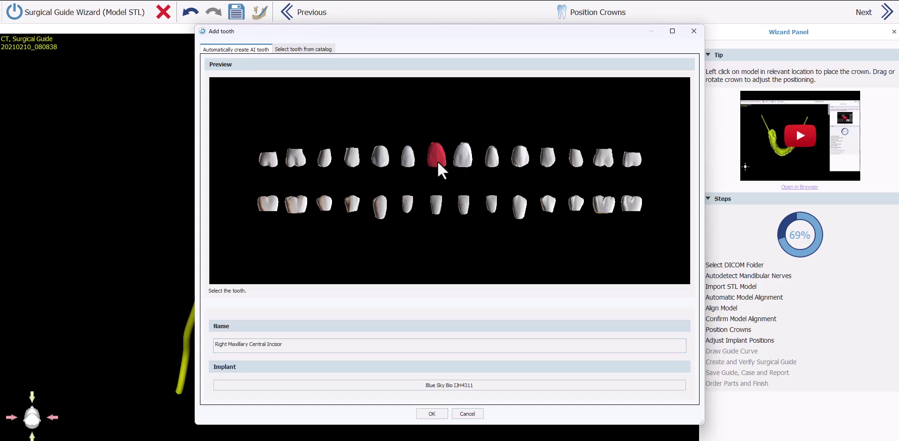
left_click(457, 386)
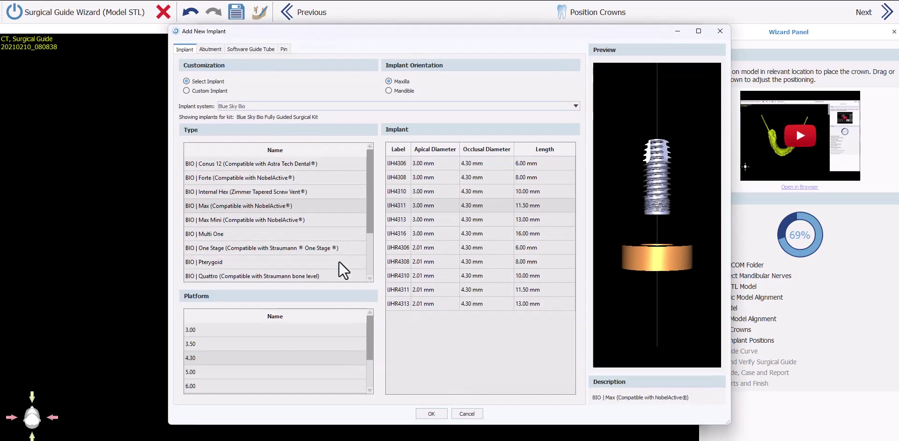
left_click(320, 108)
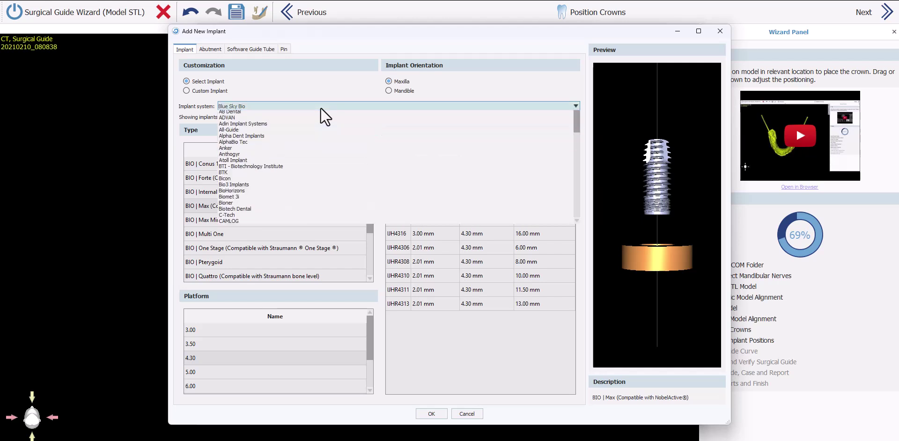
left_click(320, 108)
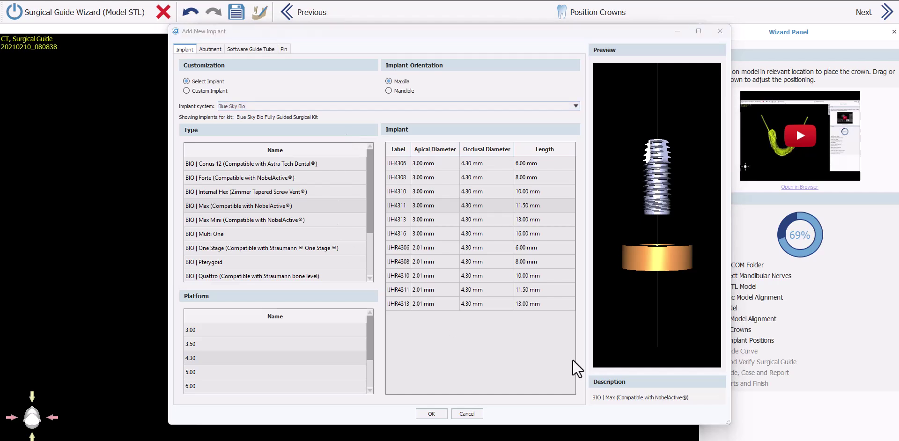
left_click(393, 205)
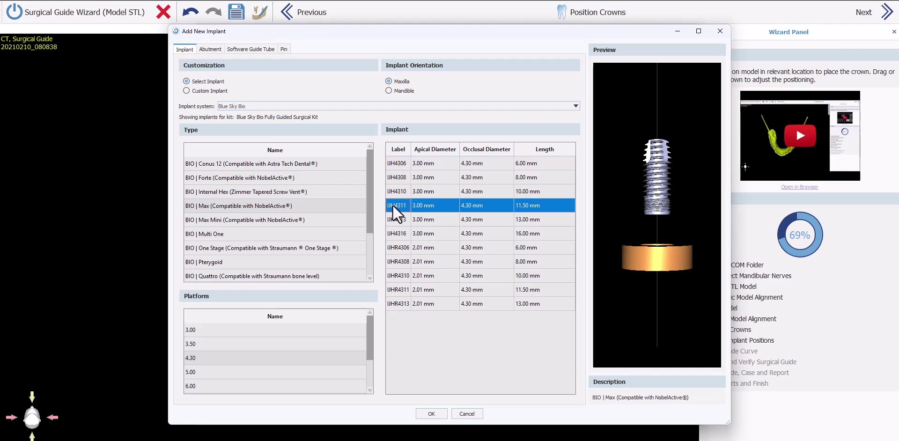
left_click(437, 414)
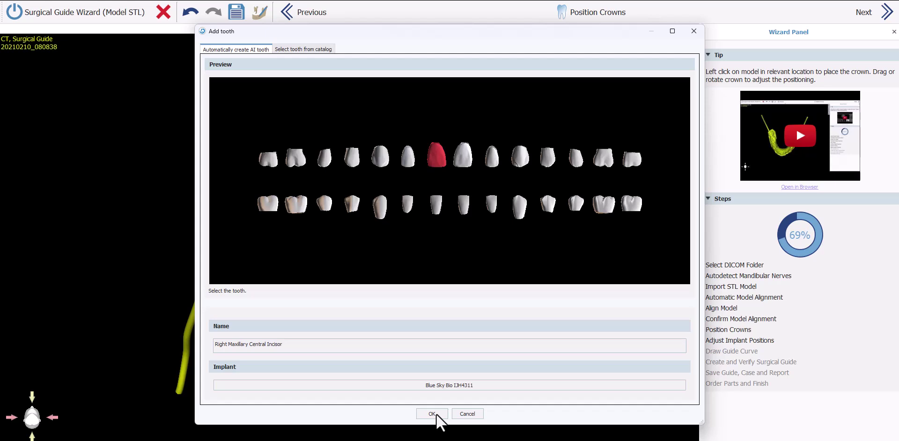
Place the right central incisor crown with its implant in the gap beside the left central incisor and check its fit.
left_click(431, 414)
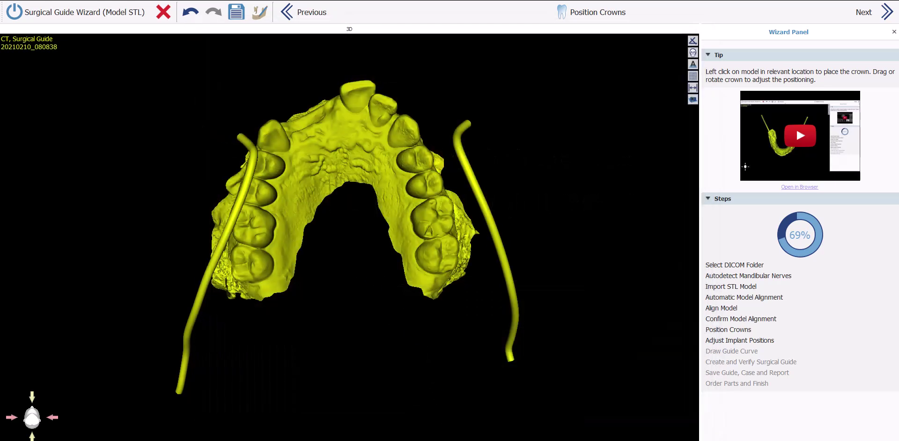
left_click(331, 107)
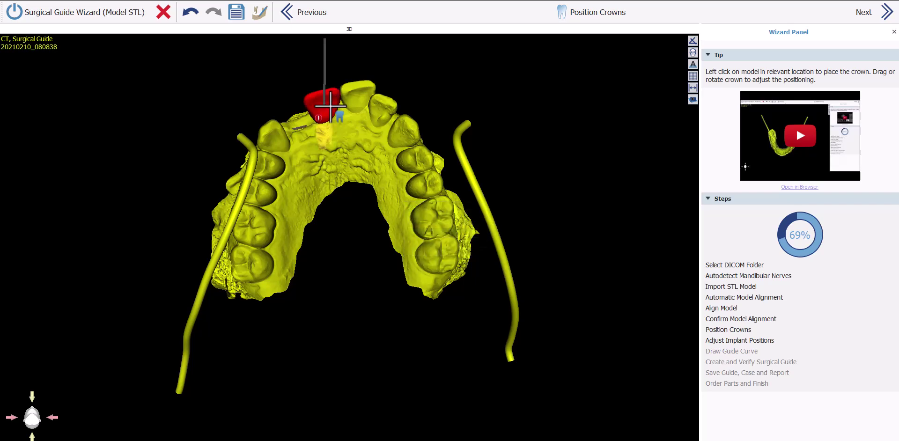
left_click_drag(237, 56, 266, 429)
left_click(332, 180)
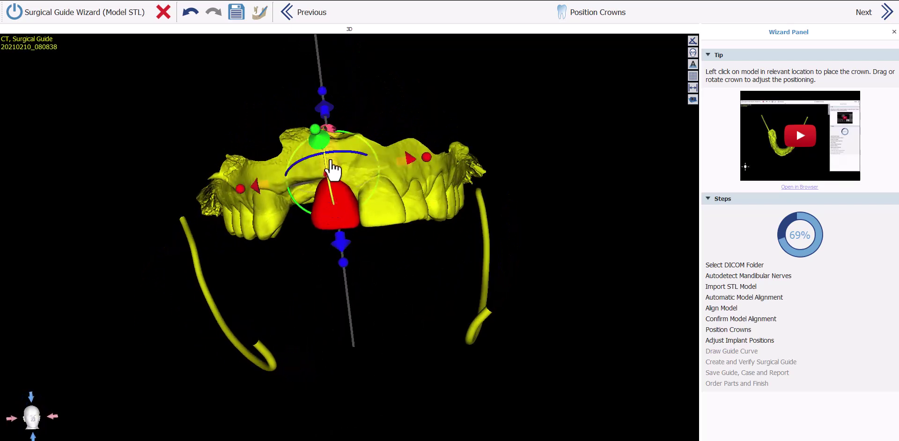
left_click_drag(236, 294, 395, 400)
left_click_drag(349, 363, 251, 316)
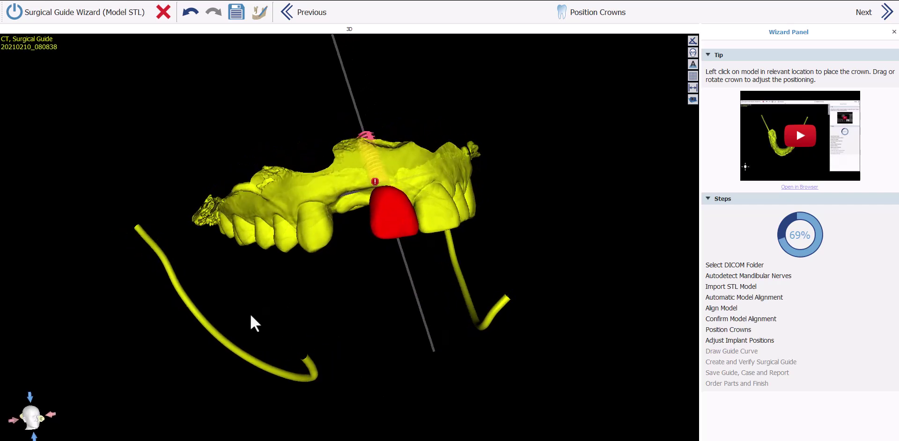
Add an AI-created Right Maxillary Lateral Incisor with the IJH4311 implant beside the central incisor crown, keeping the existing crown and implant.
left_click(599, 15)
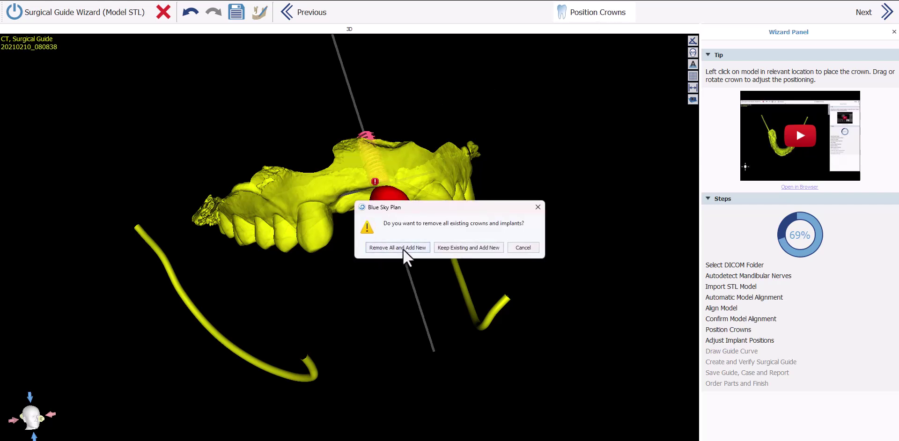
left_click(468, 248)
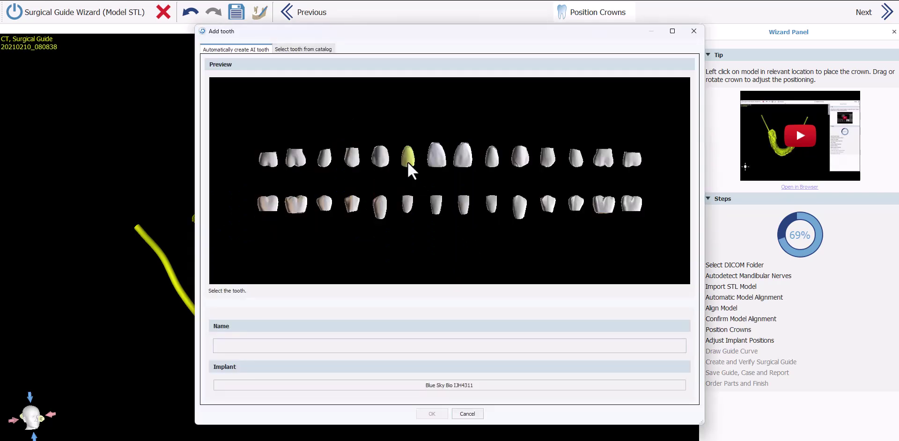
left_click(409, 159)
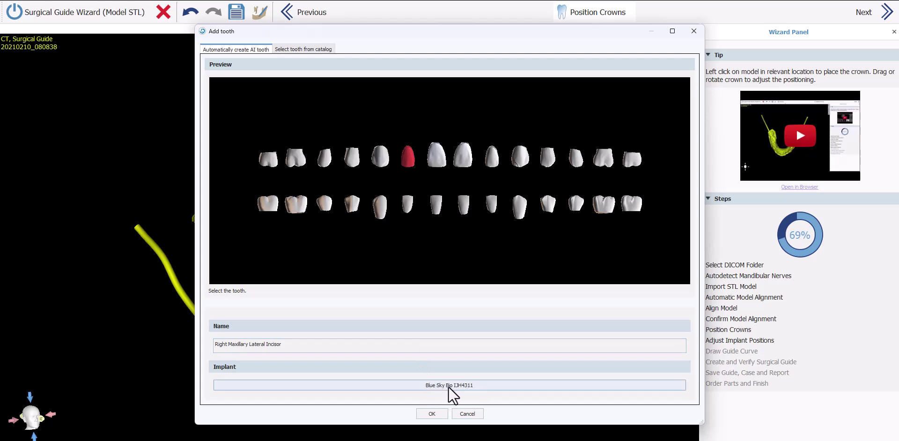
left_click(433, 415)
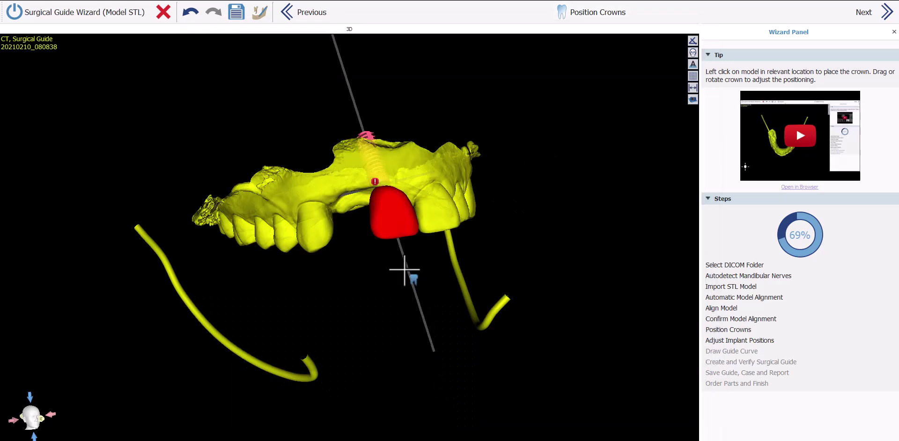
left_click(353, 202)
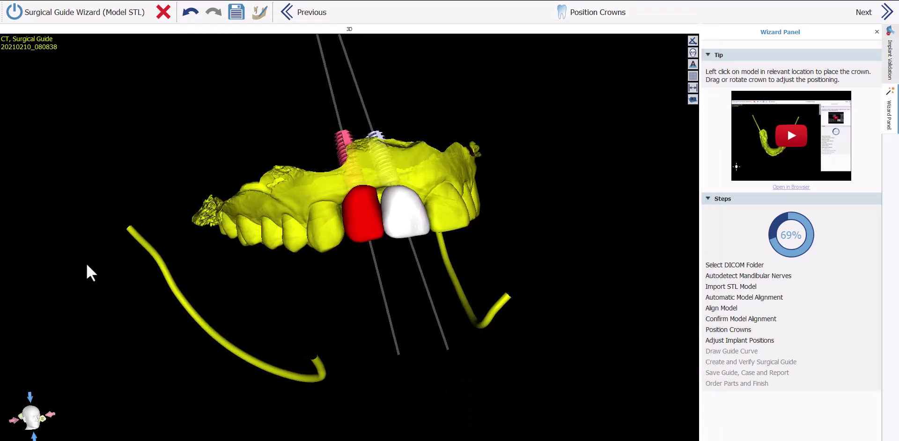
left_click_drag(90, 273, 94, 294)
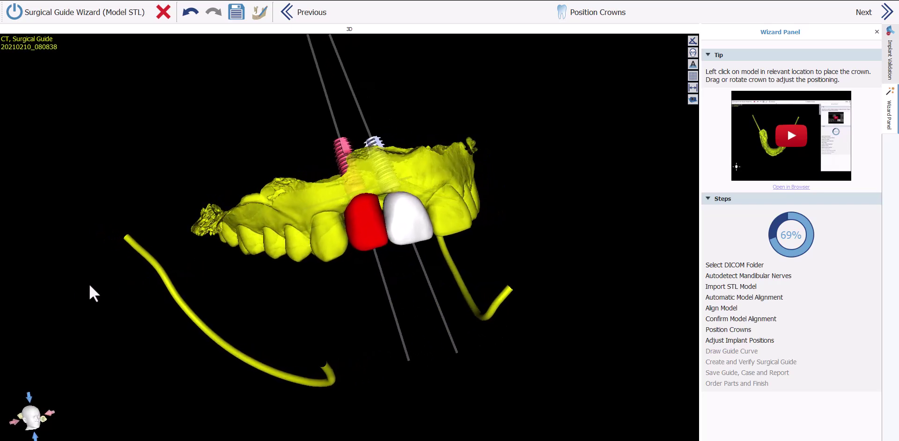
left_click_drag(459, 84, 528, 111)
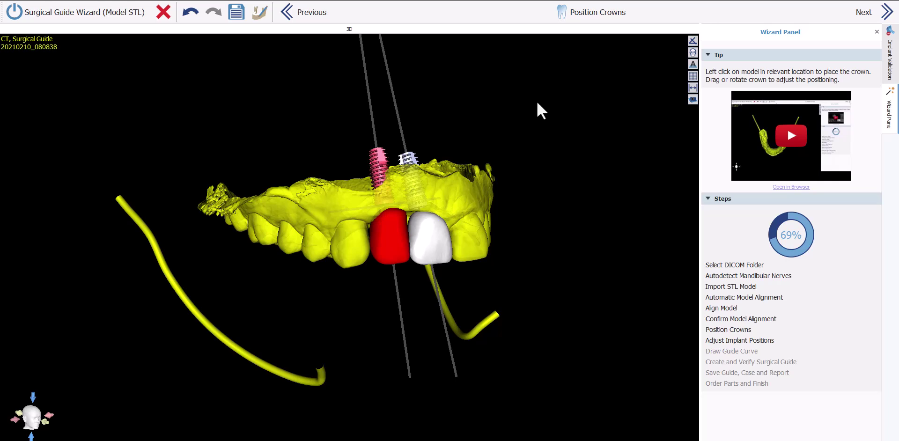
Proceed to Adjust Implant Positions and examine the lateral incisor implant in cross-sections rotated around its axis.
left_click(890, 19)
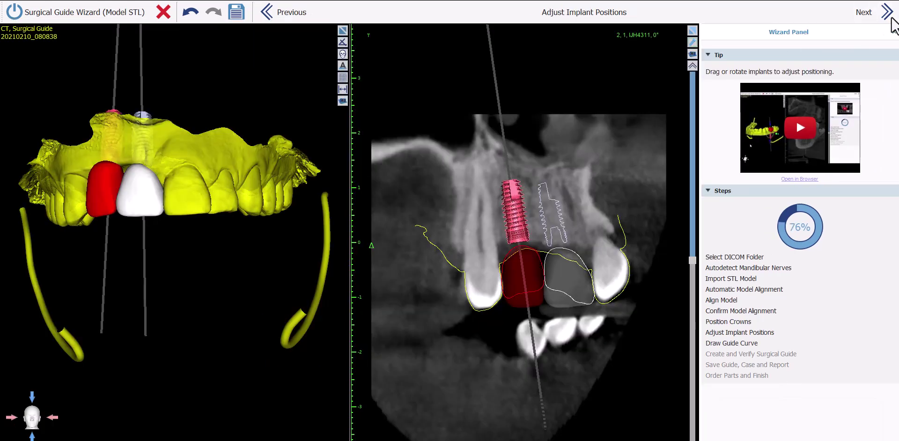
left_click_drag(144, 301, 281, 296)
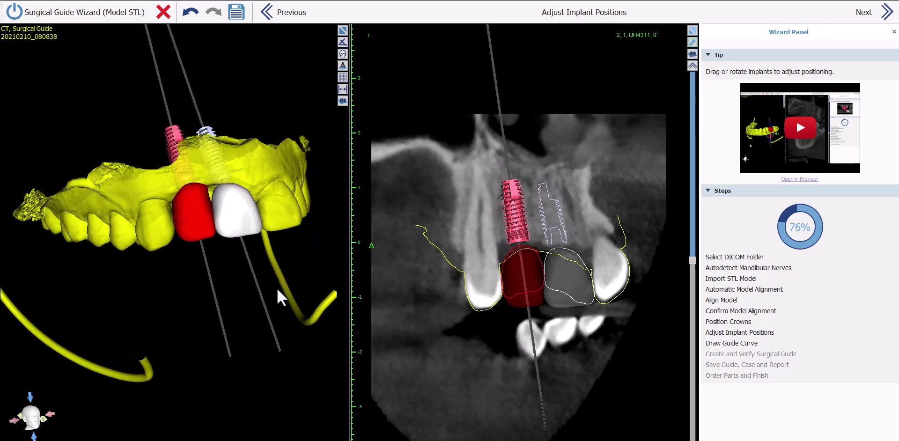
left_click(182, 163)
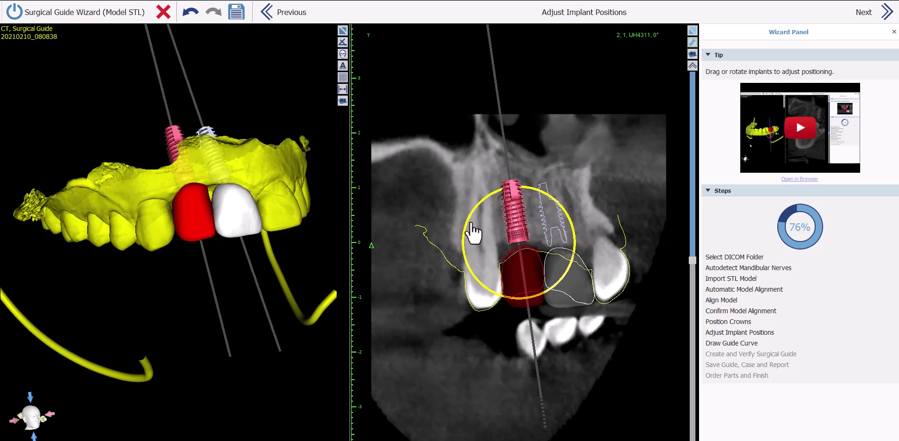
left_click_drag(465, 221, 467, 225)
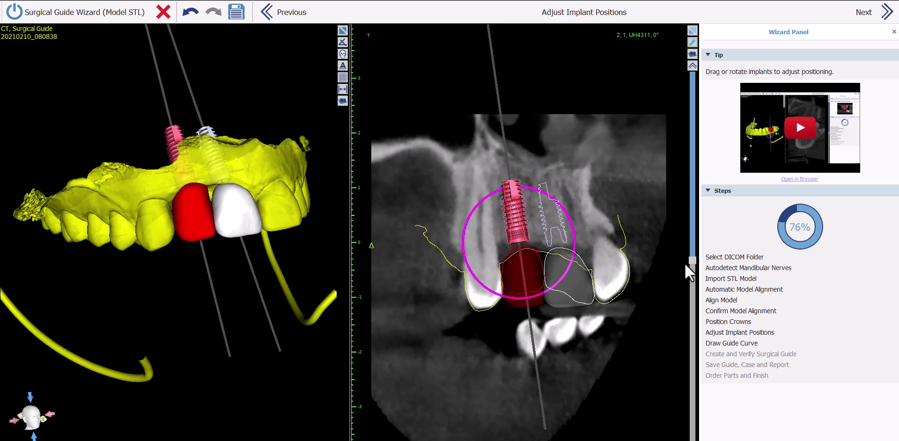
left_click_drag(691, 261, 693, 294)
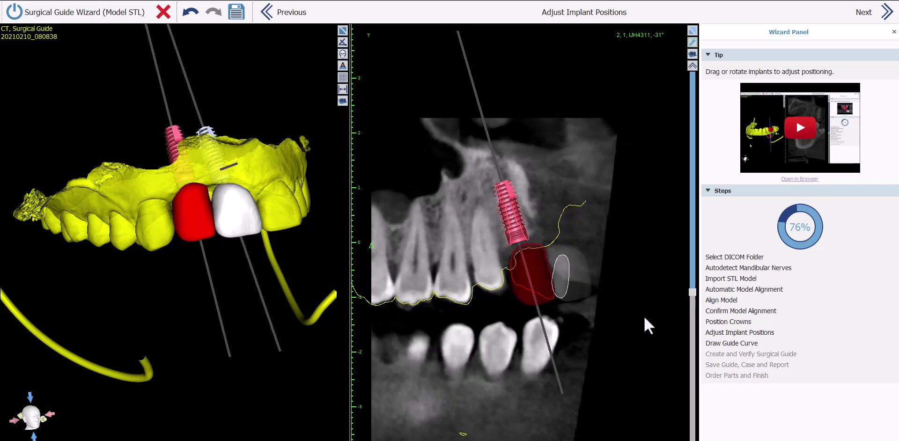
scroll(637, 326, "up", 10)
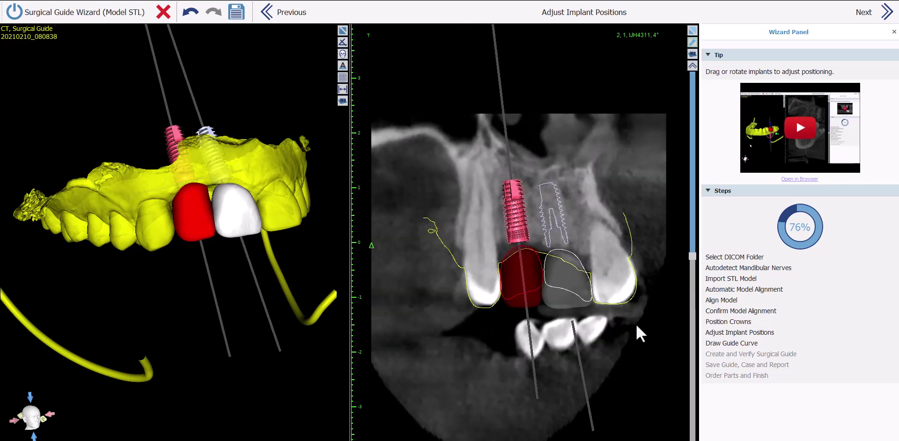
scroll(636, 323, "up", 5)
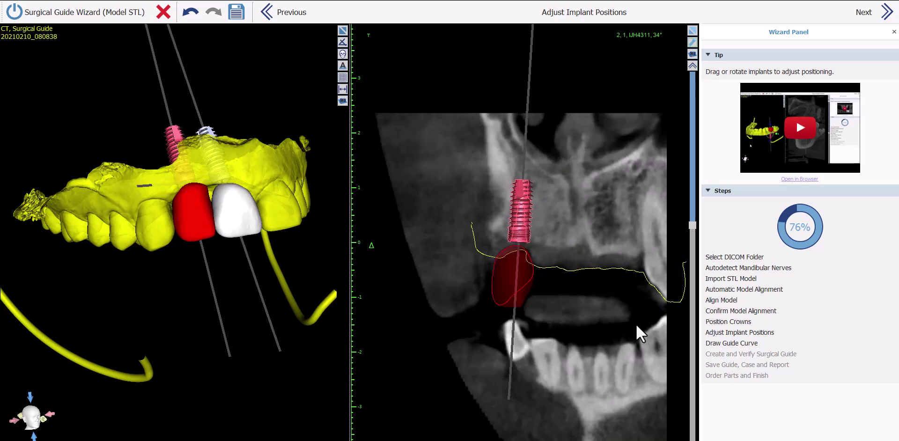
scroll(636, 324, "down", 7)
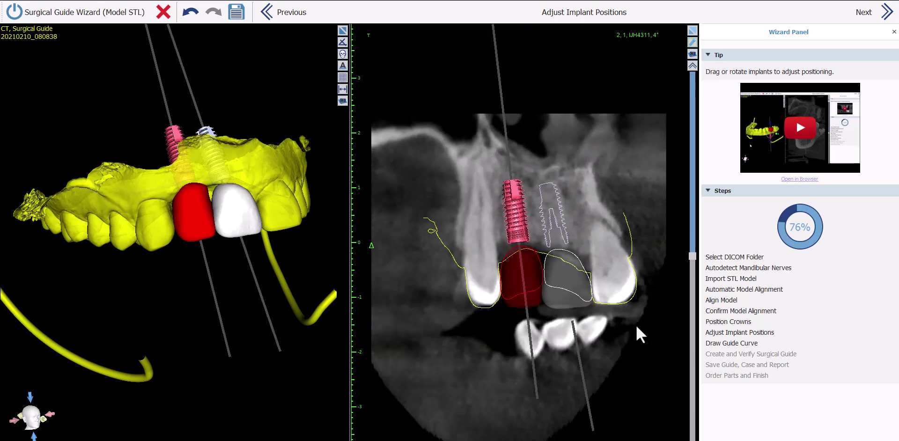
Compare both implants in cross-section and tilt the central incisor implant slightly more upright, closer to parallel with the lateral one.
left_click(233, 189)
left_click(206, 155)
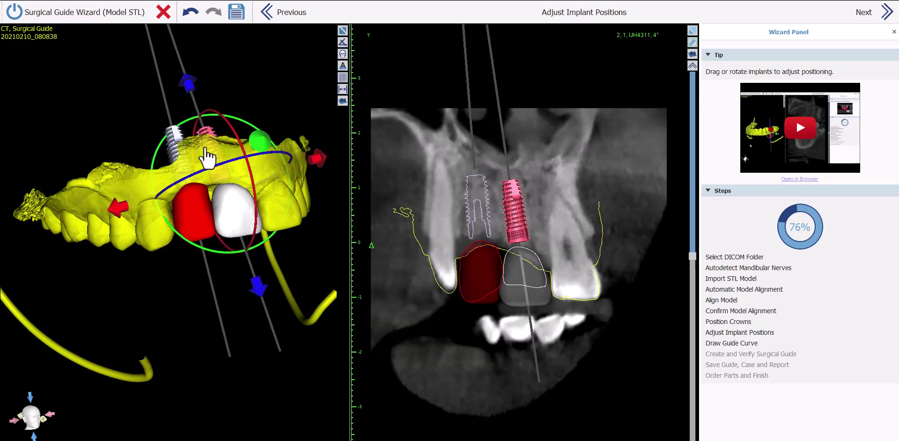
left_click(175, 143)
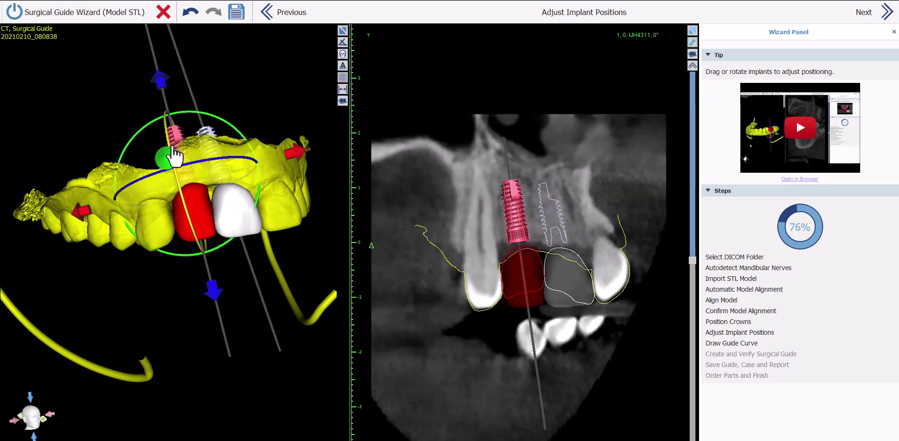
left_click(210, 154)
left_click(518, 196)
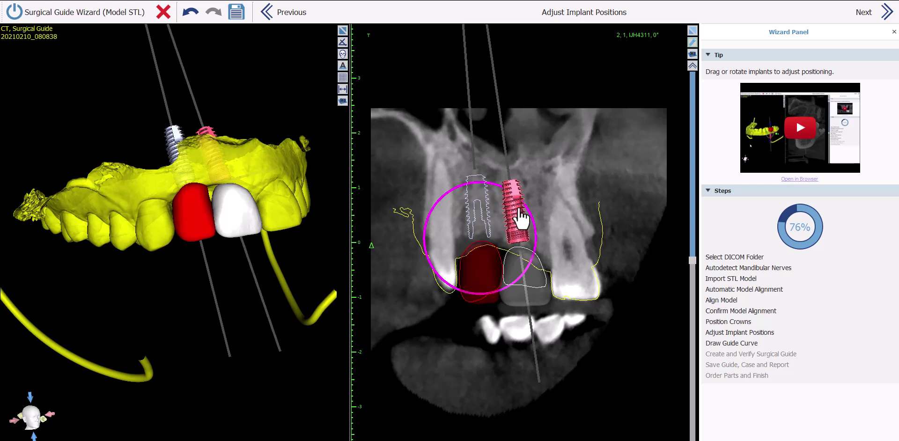
left_click_drag(518, 195, 527, 200)
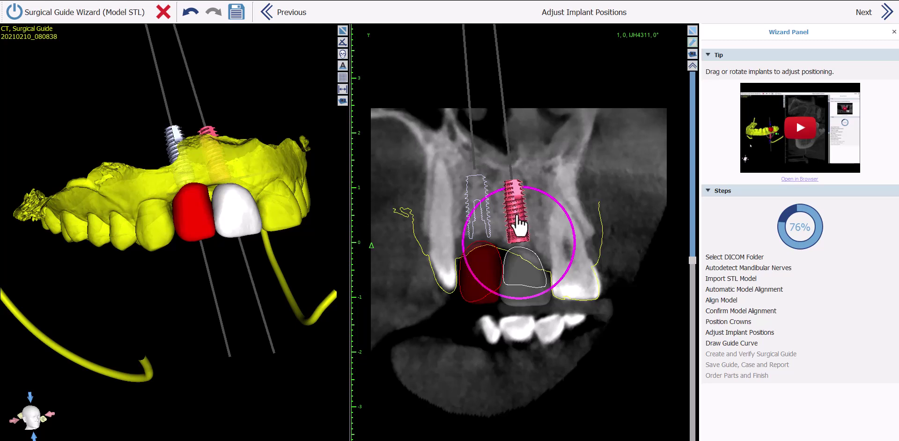
Review the replacement options for the central incisor implant and keep the BIO | Max IJH4311.
right_click(518, 215)
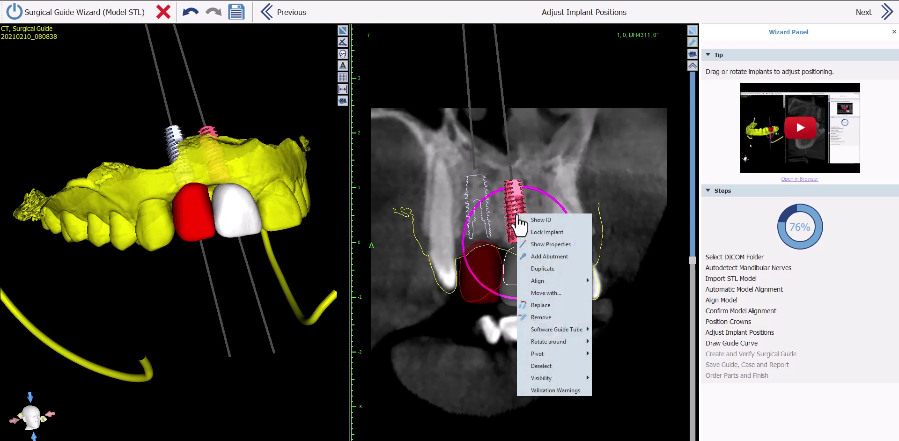
left_click(541, 306)
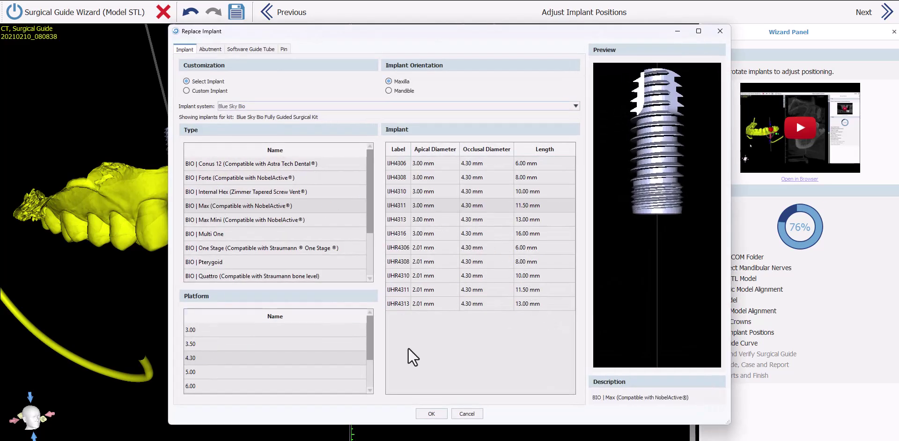
left_click(432, 414)
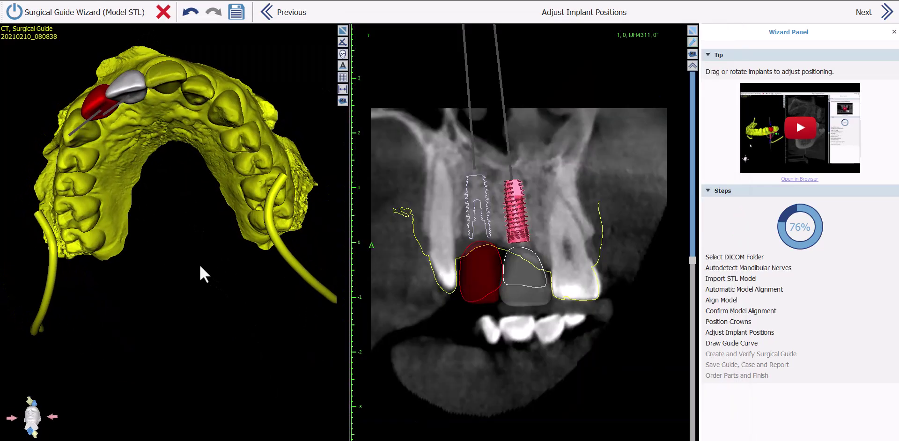
Check both implants and crowns from the front, accept their positions and proceed to Draw Guide Curve.
left_click_drag(201, 274, 281, 396)
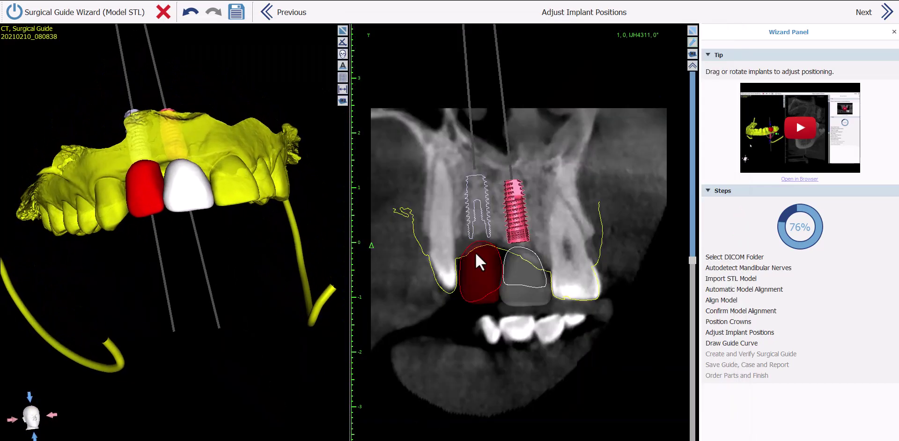
left_click(887, 17)
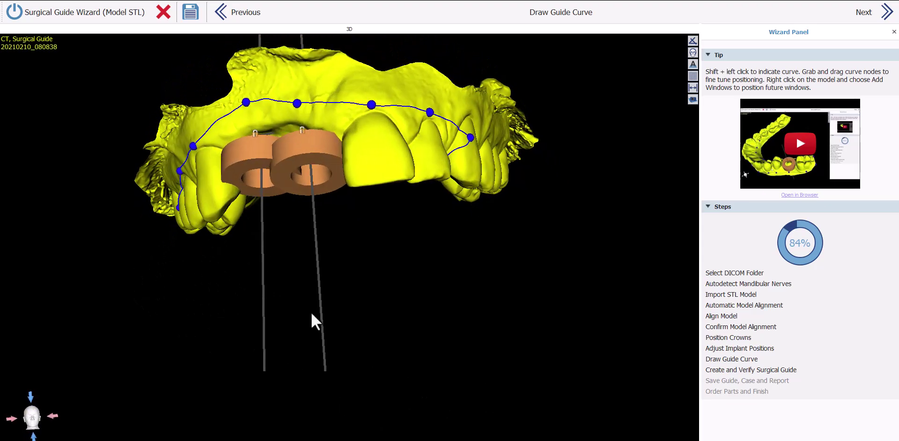
Check the guide curve along its facial and palatal sides, accept it and generate the surgical guide.
left_click_drag(311, 311, 100, 238)
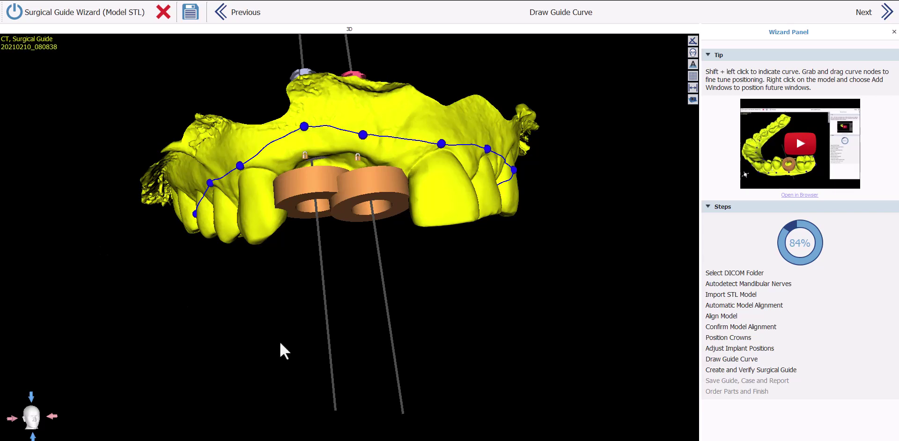
left_click_drag(276, 350, 327, 135)
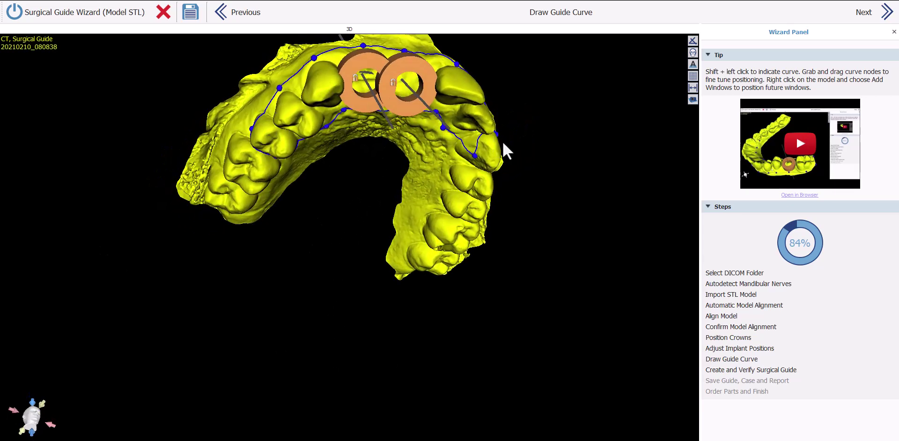
left_click_drag(532, 90, 355, 149)
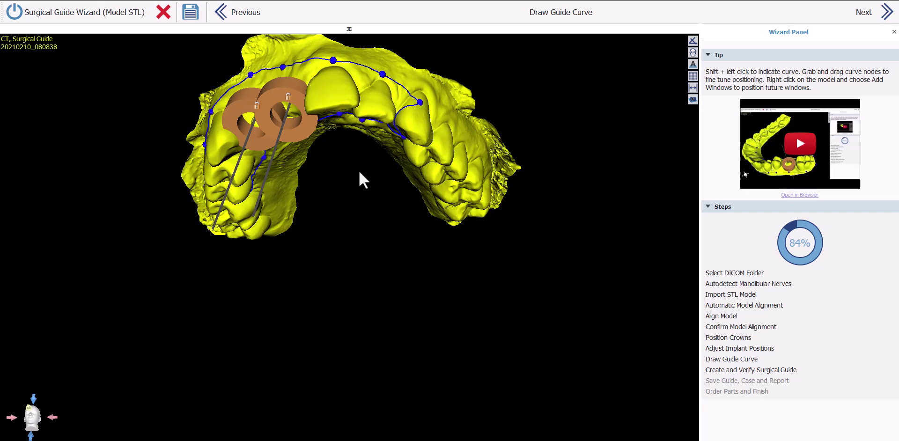
left_click_drag(359, 173, 415, 181)
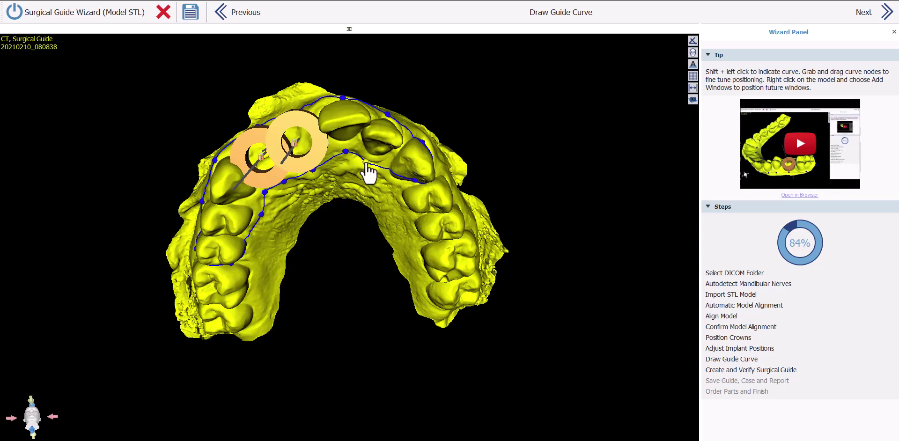
left_click_drag(367, 162, 370, 165)
left_click_drag(265, 92, 378, 166)
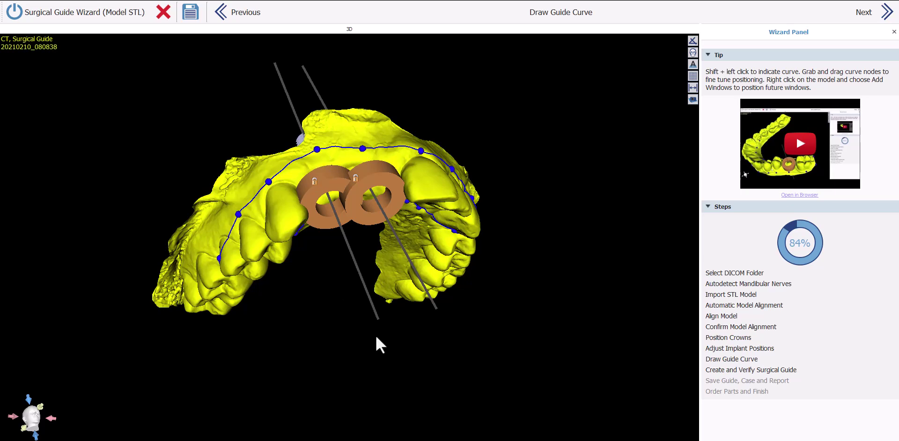
left_click_drag(377, 343, 280, 144)
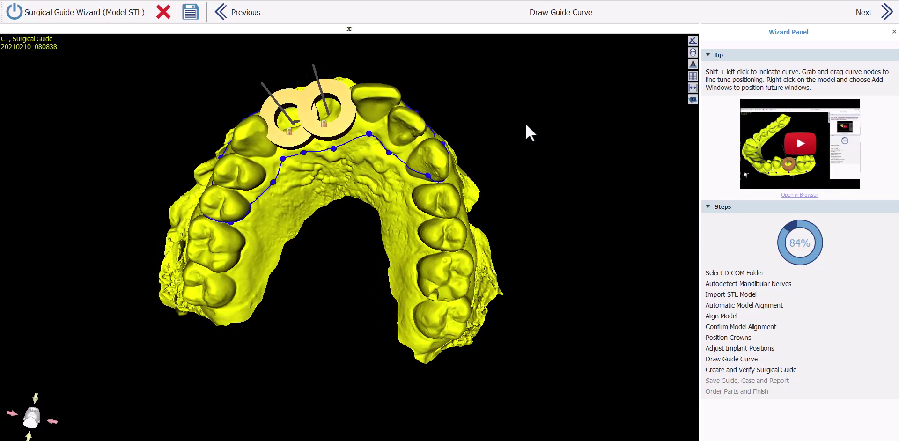
left_click(883, 16)
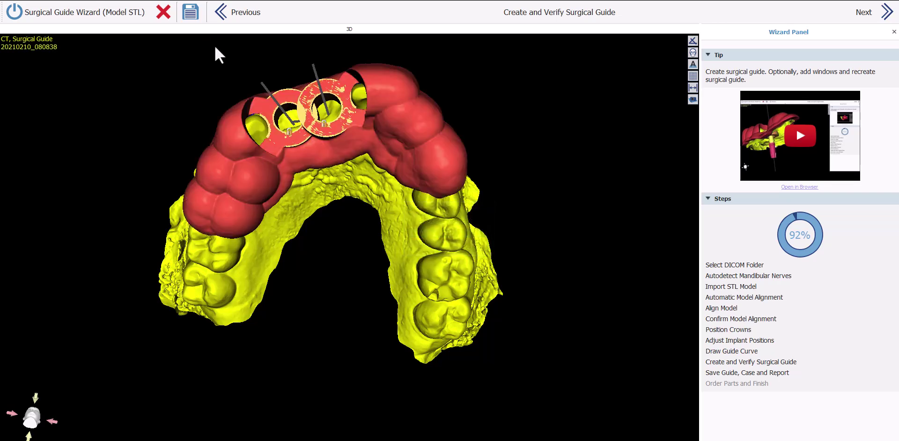
Inspect the generated guide around both implant sleeves and proceed to Save Guide, Case and Report.
left_click_drag(264, 84, 363, 391)
scroll(358, 287, "up", 5)
left_click_drag(252, 127, 280, 124)
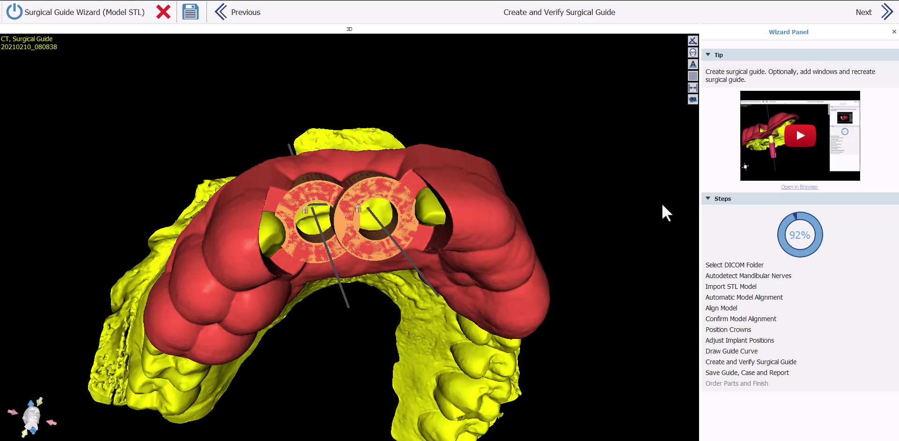
left_click(886, 18)
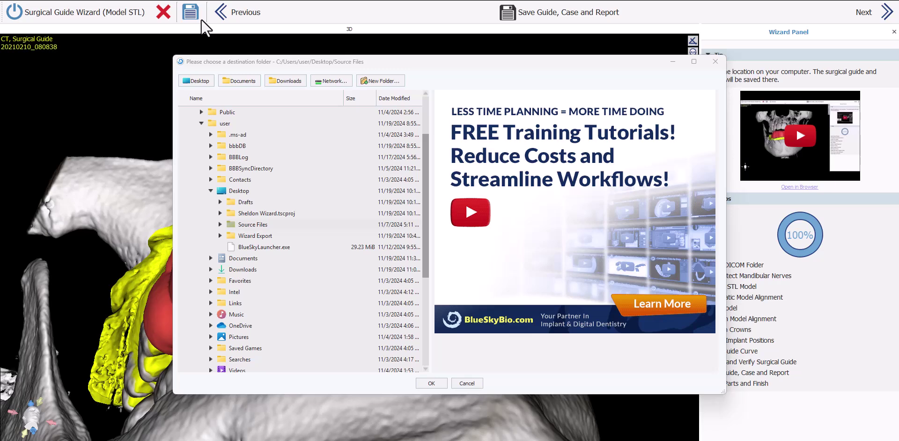
Create a folder named DemoExport on the Desktop and save the surgical guide and case into it.
left_click(237, 194)
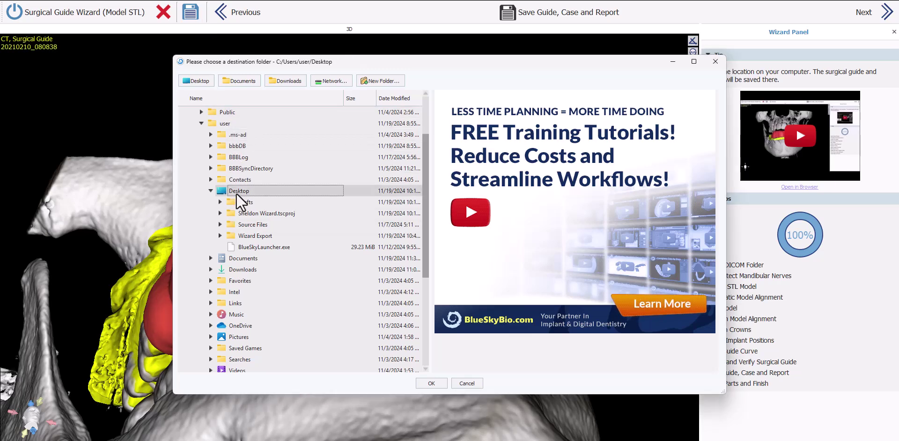
left_click(394, 83)
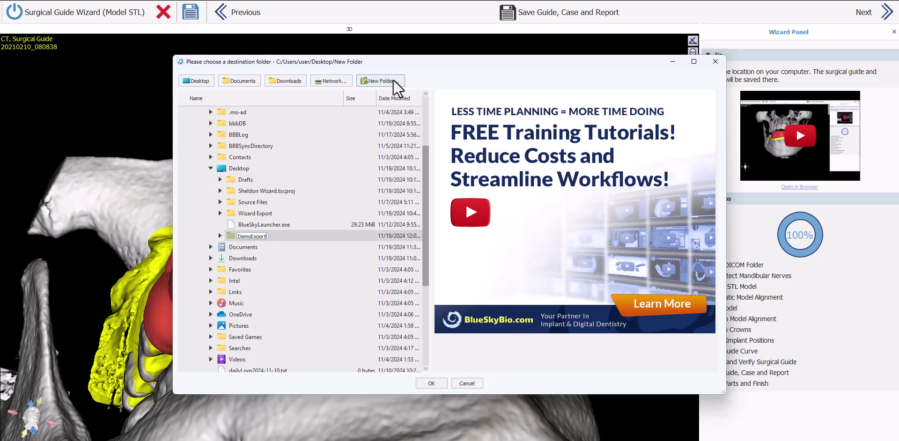
key("Return")
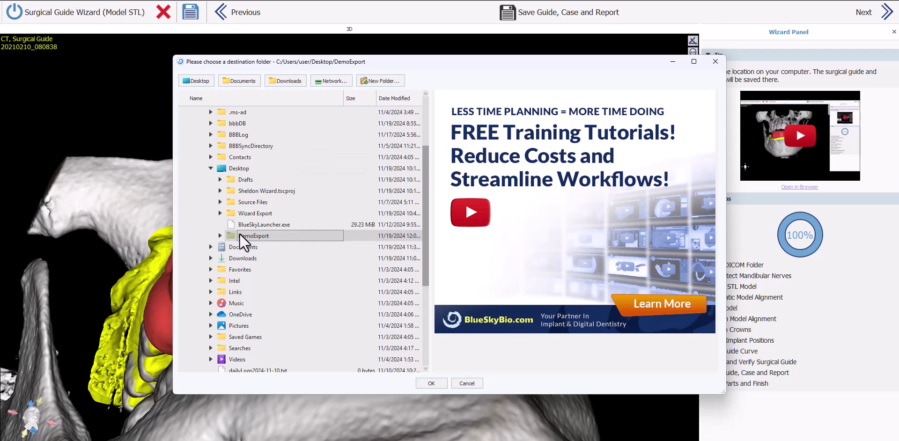
left_click(433, 385)
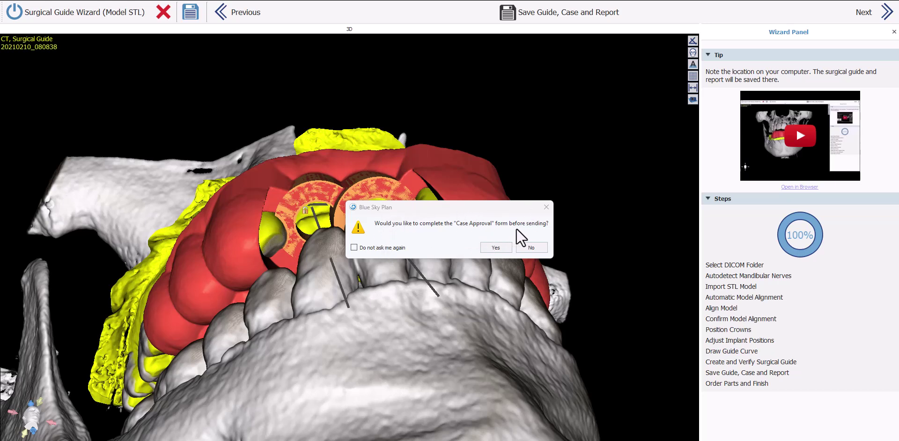
Open the Case Approval form, close it without approving, and dismiss the surgical guide printing order form.
left_click(495, 247)
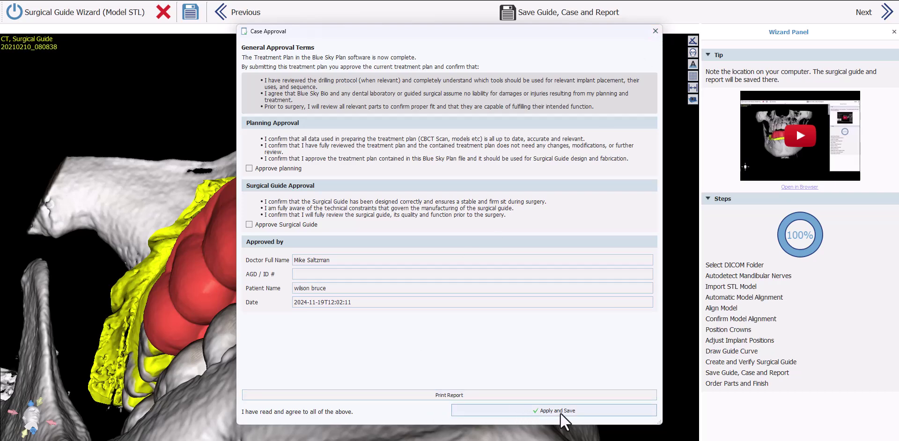
left_click(655, 31)
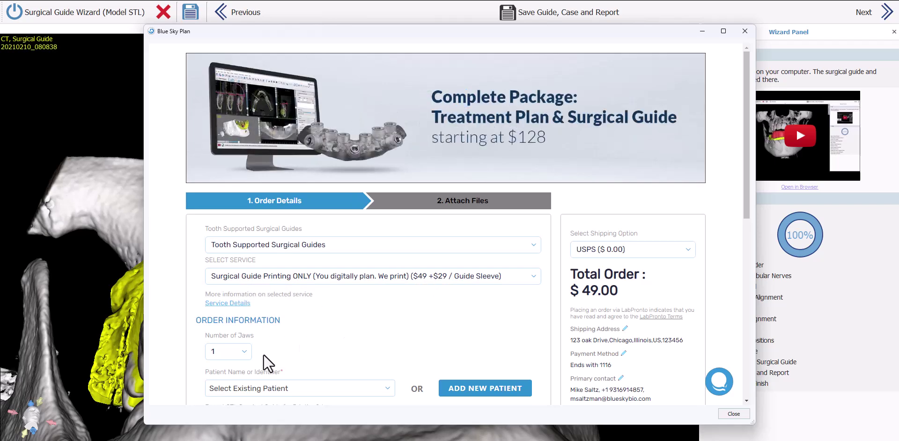
left_click(206, 20)
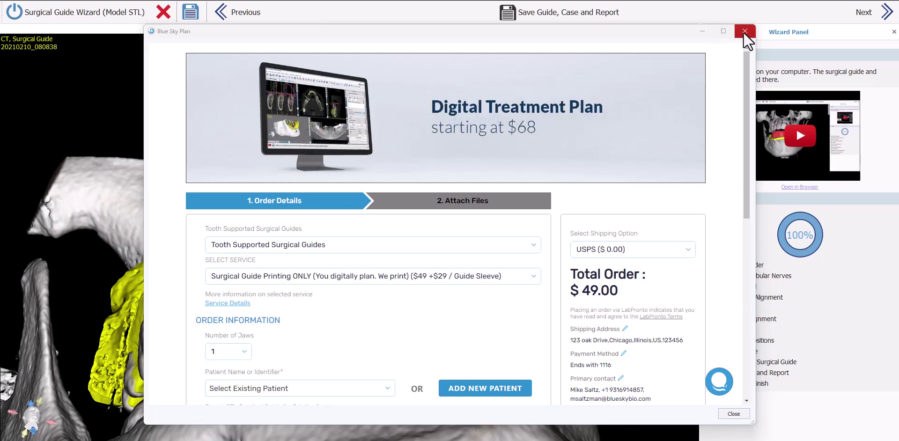
left_click(734, 414)
left_click(512, 243)
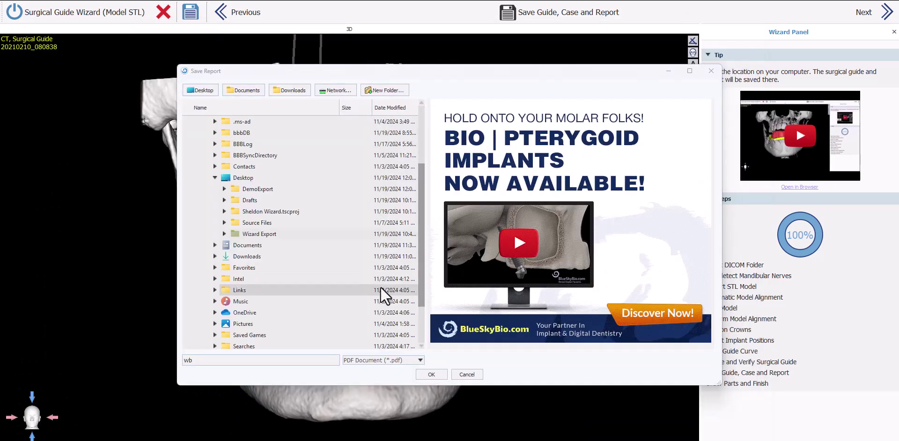
Save the treatment report as a PDF document in the Desktop's DemoExport folder.
double_click(289, 234)
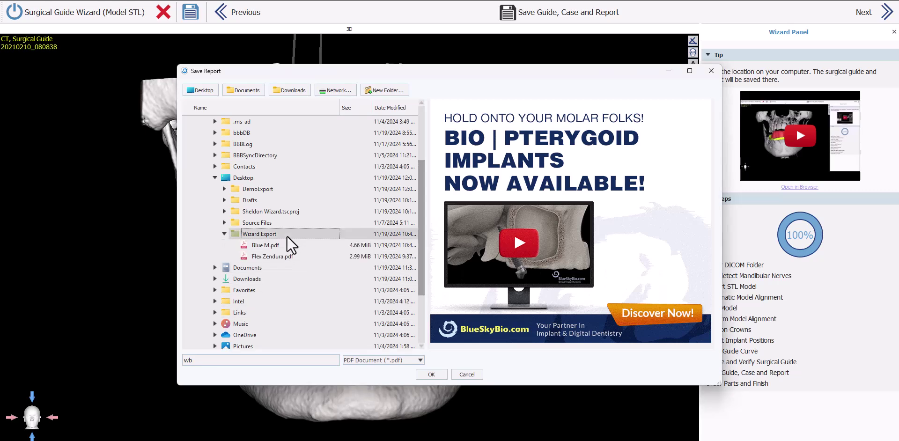
double_click(287, 235)
double_click(271, 189)
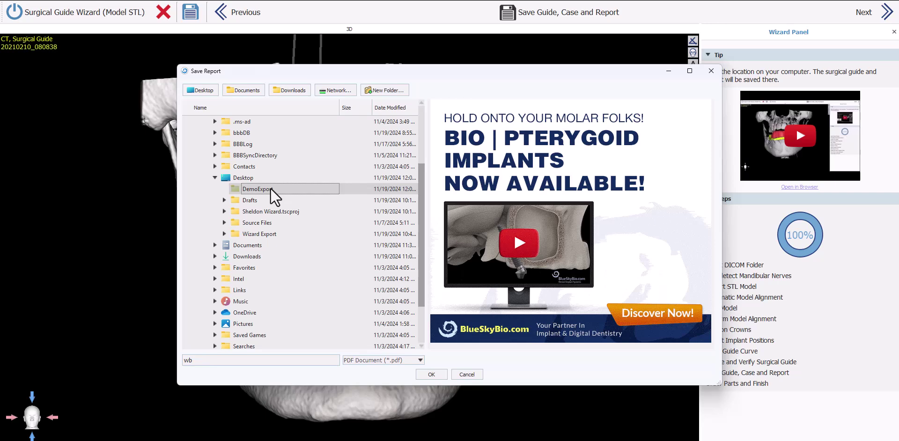
left_click(431, 374)
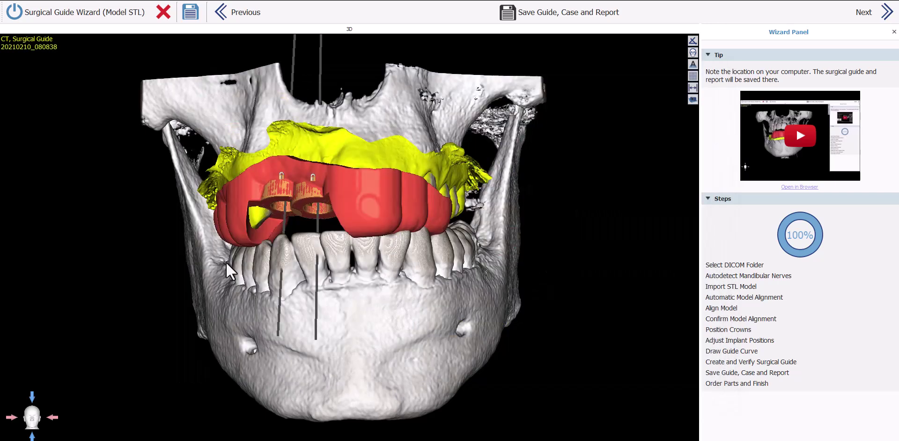
Review the PDF report's implant and drill tables and case images, close it and acknowledge the save message.
left_click(734, 360)
left_click_drag(486, 62, 500, 23)
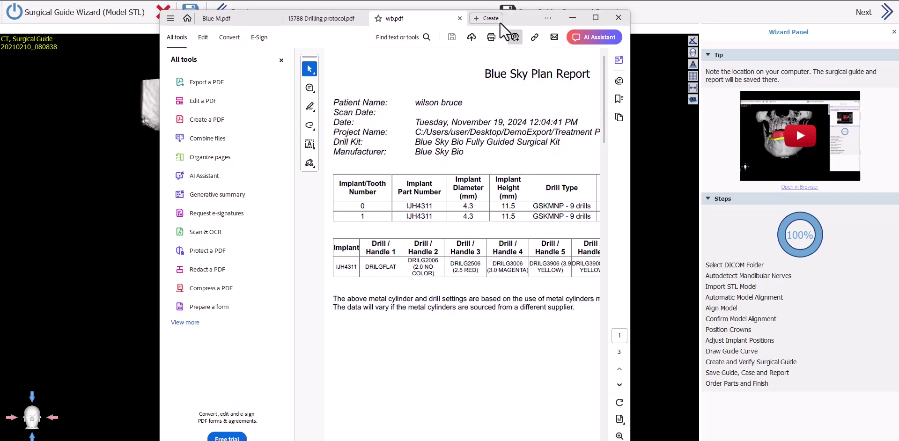
double_click(526, 19)
scroll(523, 176, "down", 5)
scroll(524, 175, "down", 10)
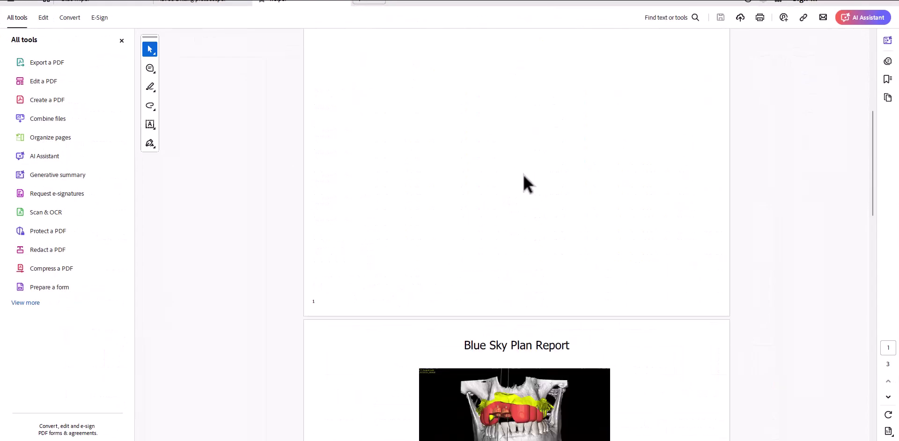
scroll(524, 176, "down", 2)
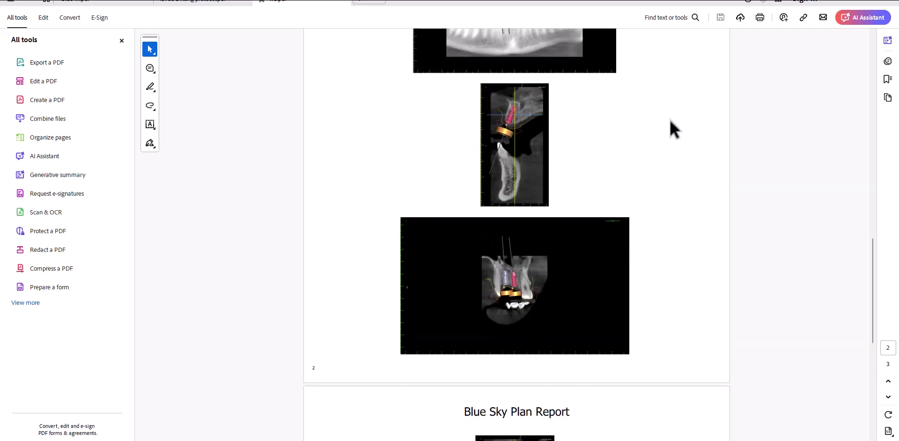
left_click(889, 5)
left_click(415, 253)
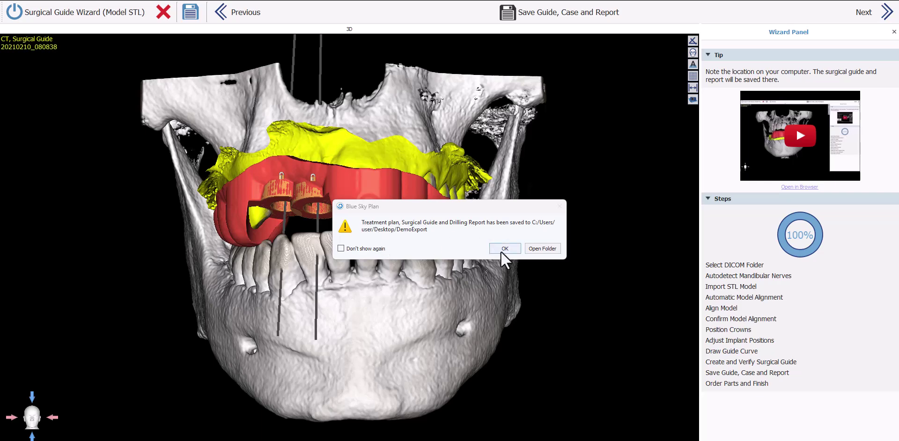
left_click(505, 249)
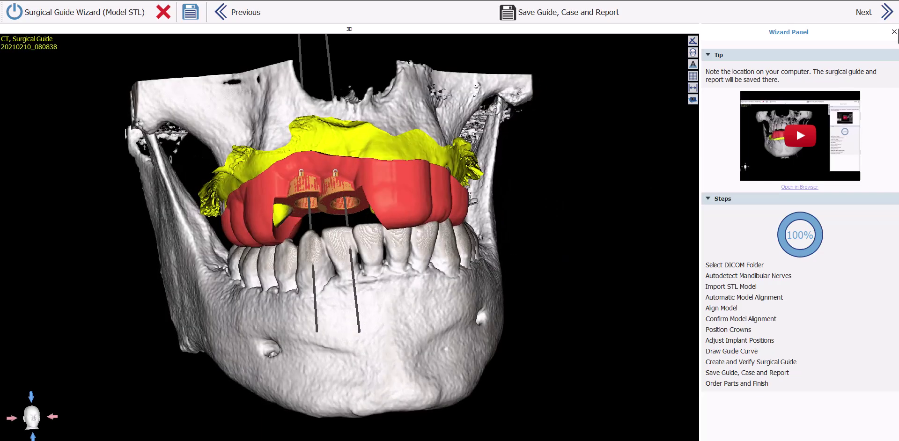
Proceed to Order Parts and Finish, remove the Fully Guided Keyless Kit from the cart and close the wizard.
left_click(886, 16)
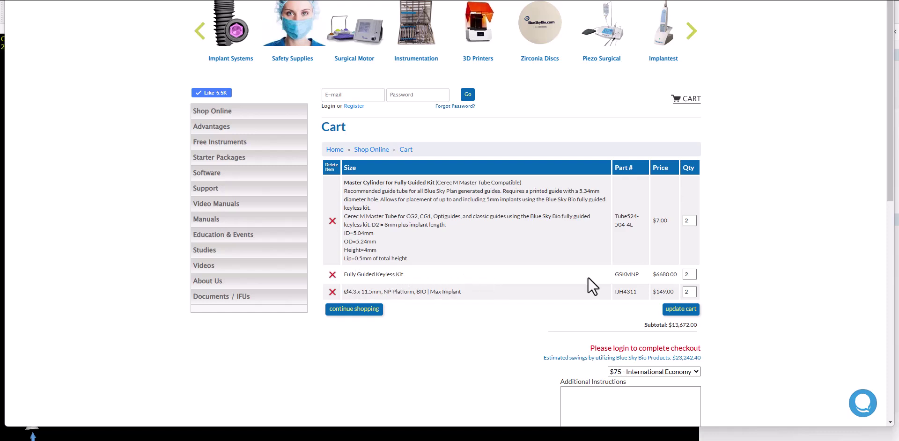
left_click(332, 278)
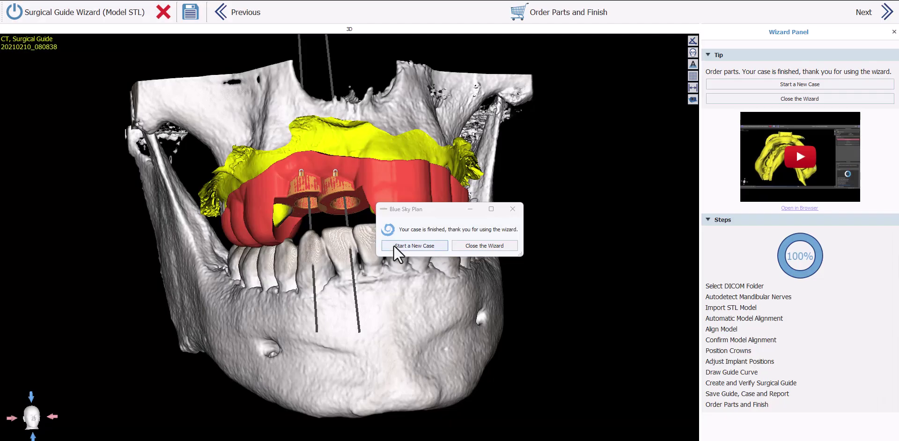
left_click(487, 247)
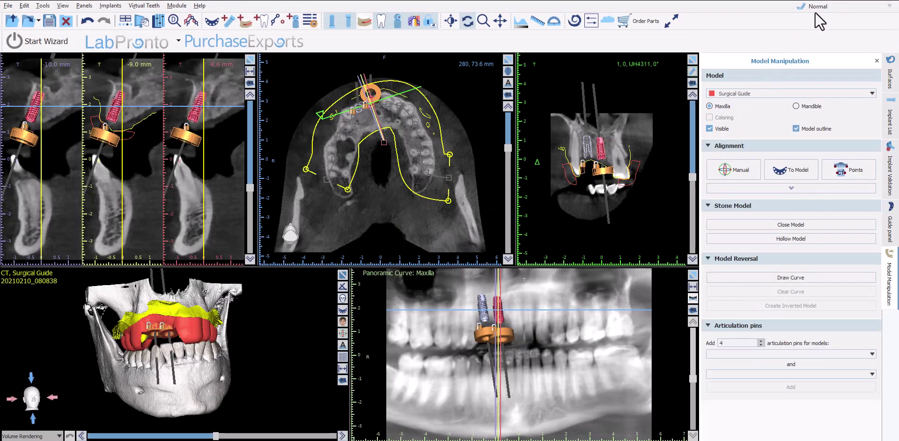
Switch to the Model Master module and run Automatic Jaw Segmentation for maxilla and mandible without merging teeth and jaw models.
left_click(831, 7)
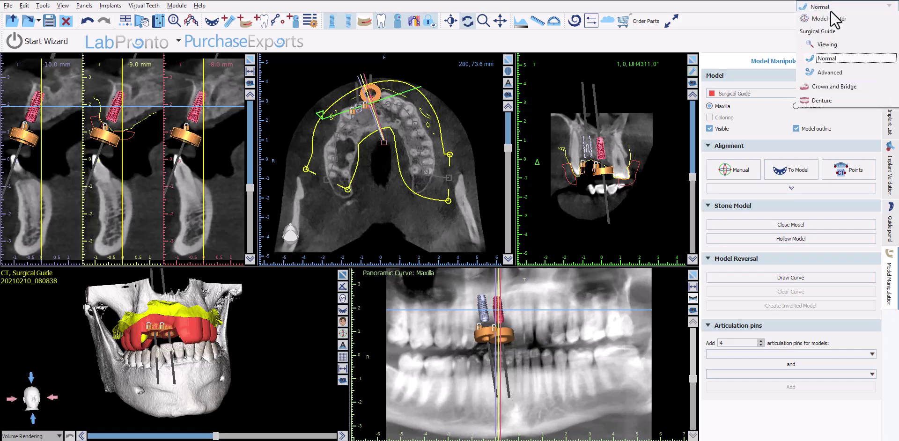
left_click(831, 21)
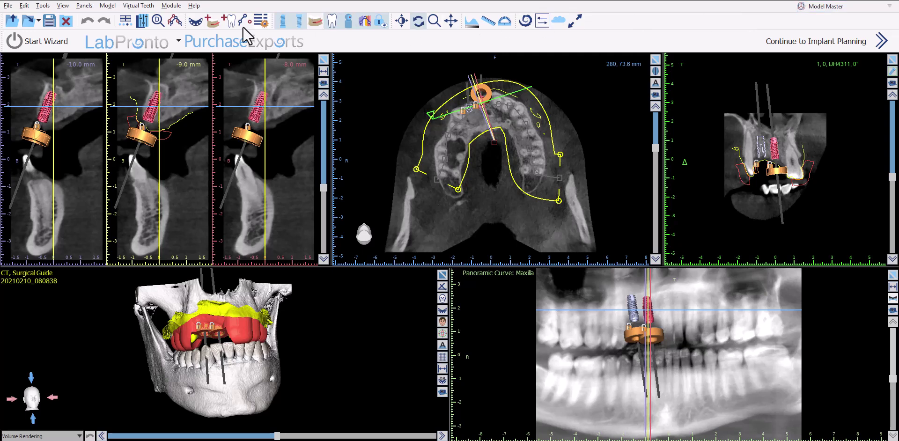
left_click(142, 22)
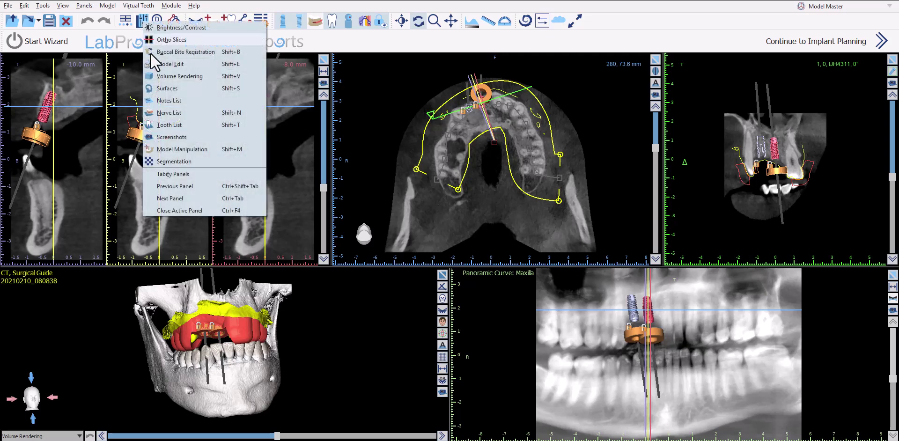
left_click(168, 162)
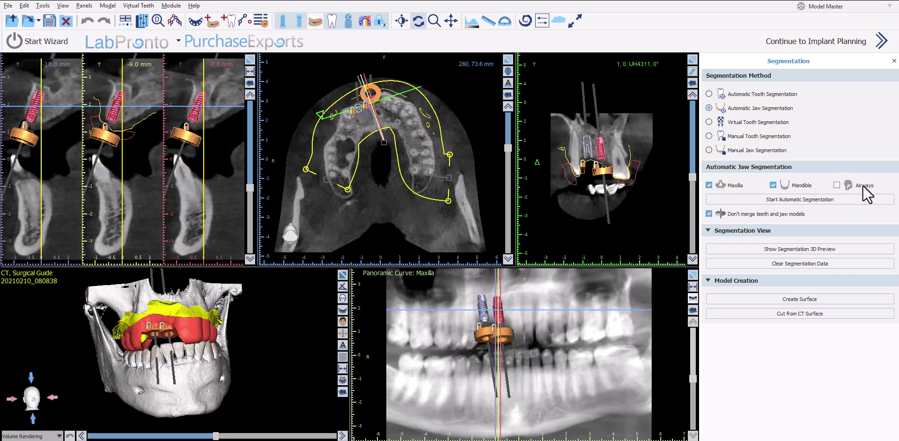
left_click(791, 200)
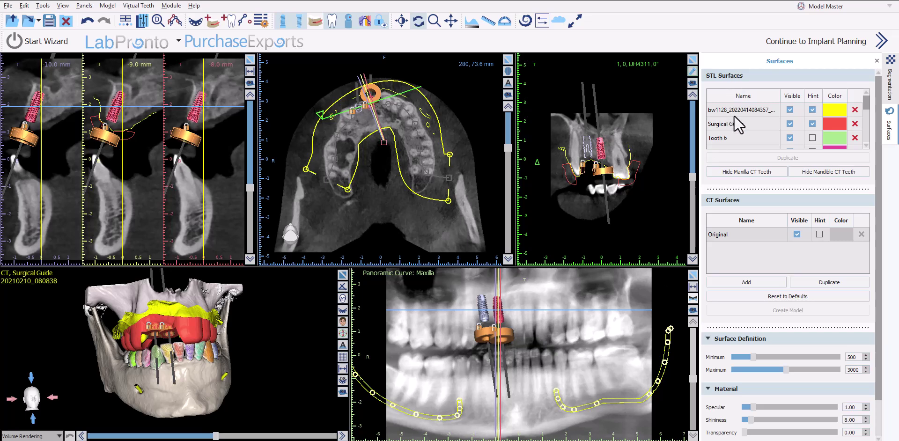
Hide the original CT surface and the mandible CT teeth in the 3D view.
left_click(797, 234)
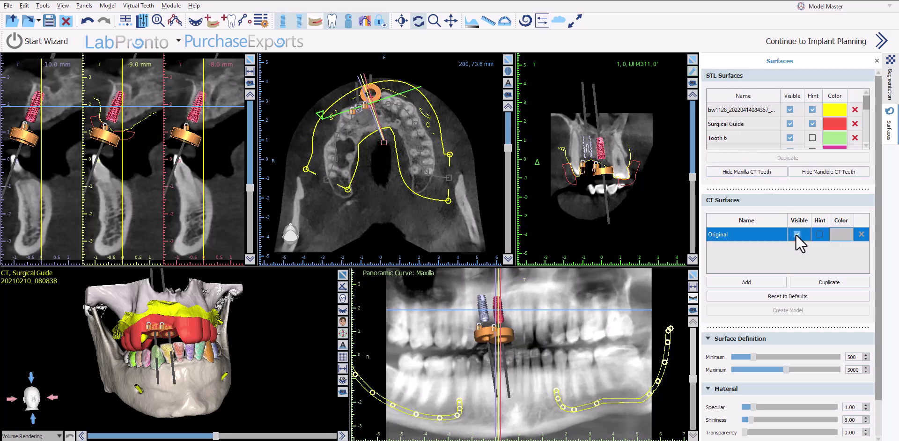
left_click(773, 173)
left_click(820, 173)
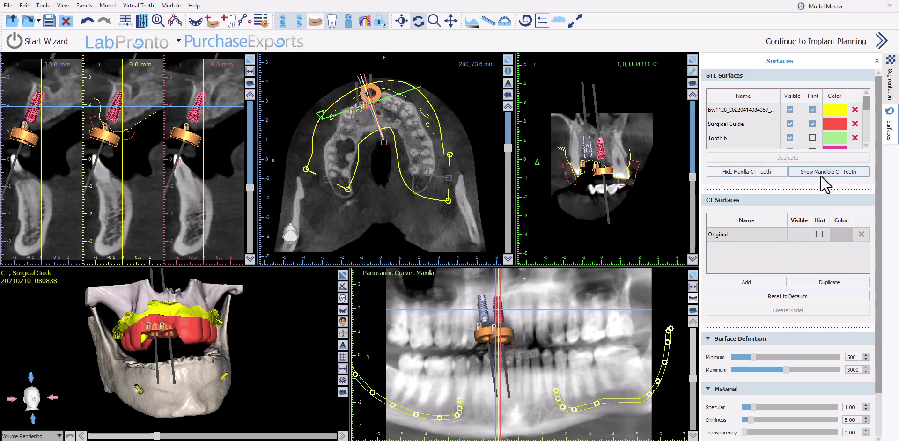
Show the mandible CT teeth in the 3D view again.
left_click(821, 173)
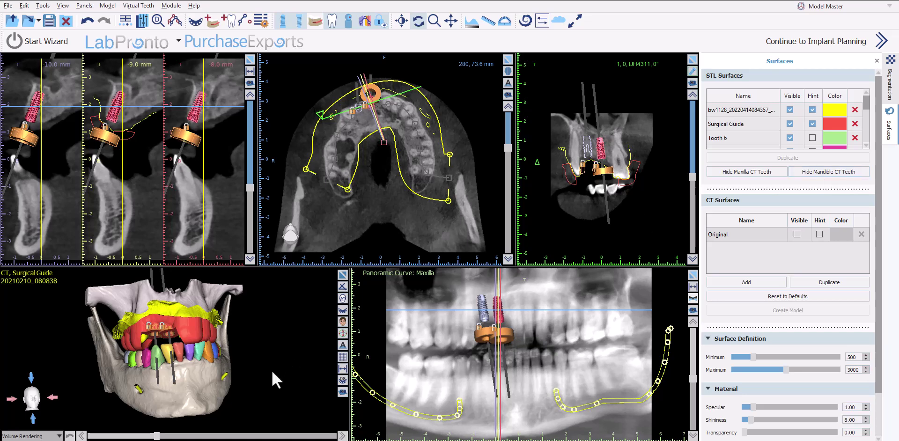
left_click_drag(273, 373, 281, 391)
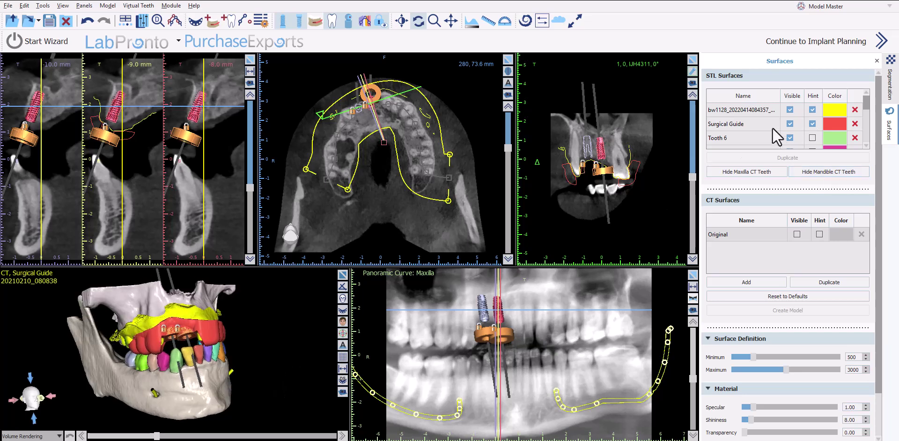
Toggle the visibility of the individual Tooth 6 and Tooth 4 surfaces off and back on.
left_click(790, 138)
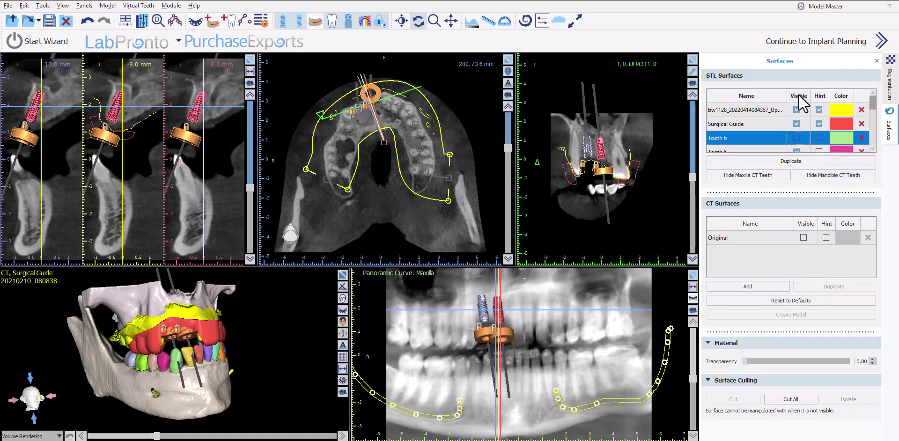
left_click(796, 137)
scroll(797, 138, "down", 1)
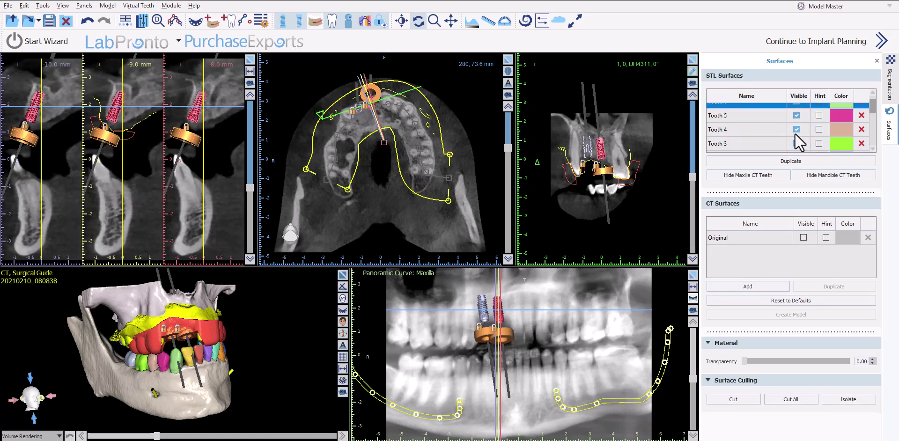
left_click(795, 133)
left_click(795, 133)
scroll(795, 135, "down", 2)
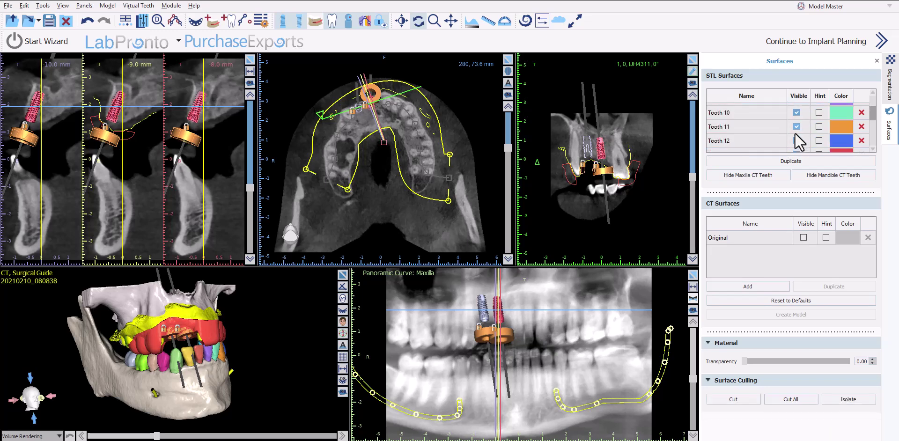
Set the Maxilla Model surface's transparency to 0.50.
scroll(794, 133, "down", 5)
left_click(772, 132)
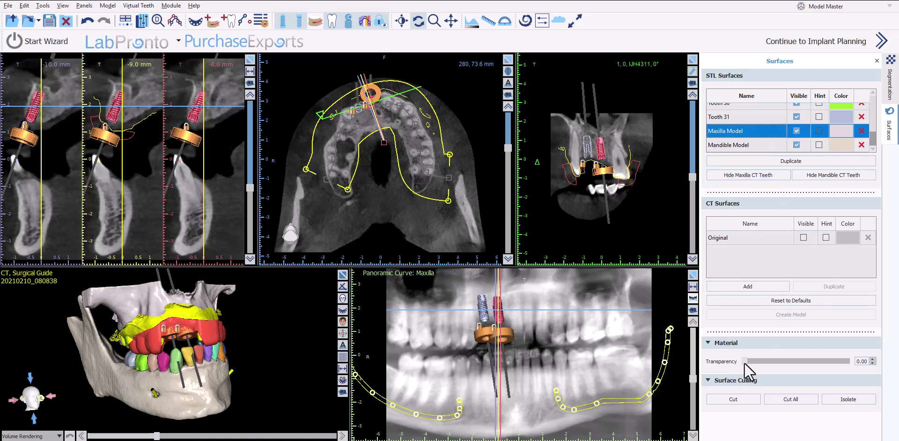
left_click_drag(745, 362, 796, 360)
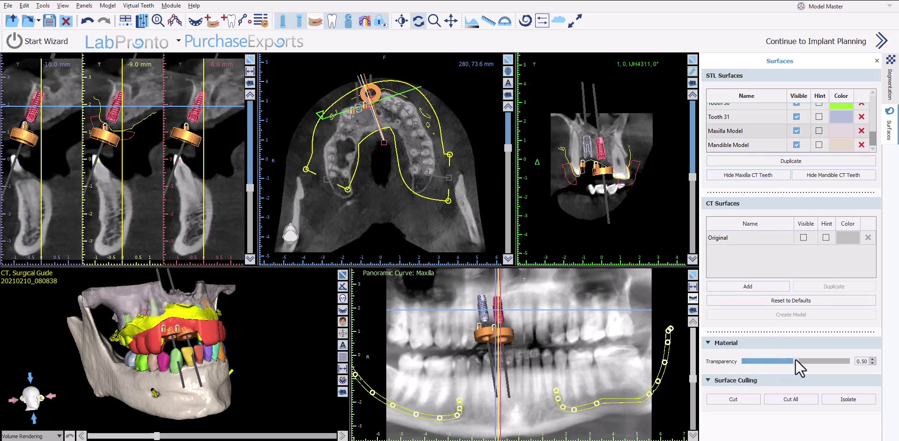
Set the Mandible Model surface's transparency to 0.42, leaving its name unedited.
double_click(732, 146)
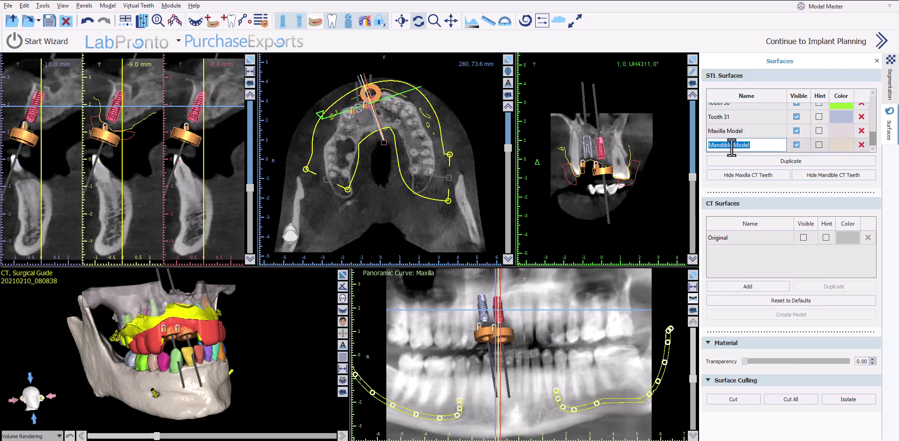
key("Return")
left_click(752, 130)
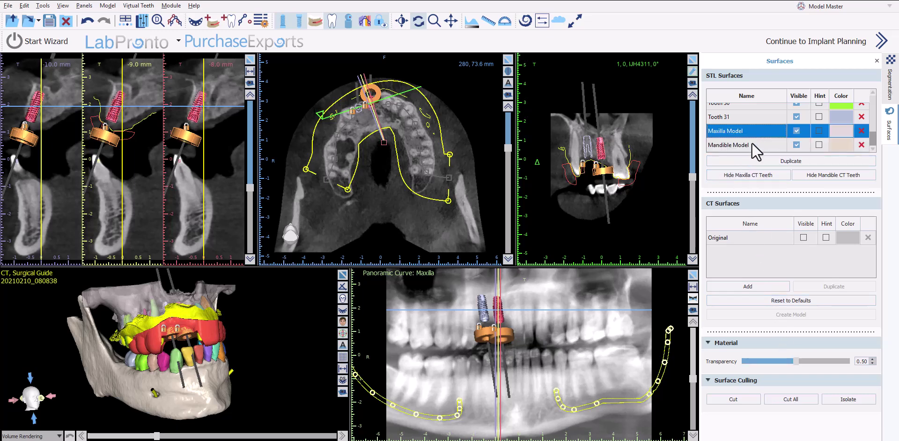
left_click(752, 143)
left_click_drag(745, 361, 785, 364)
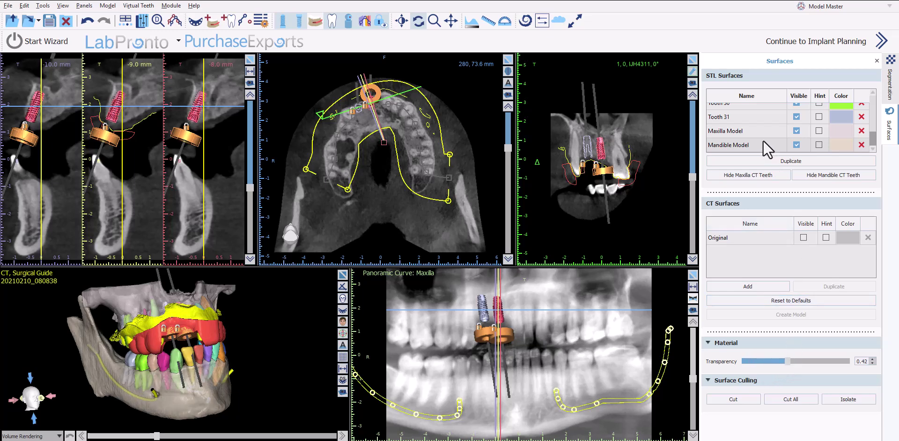
Set the transparency of the yellow upper scan surface to 0.48.
scroll(763, 139, "up", 10)
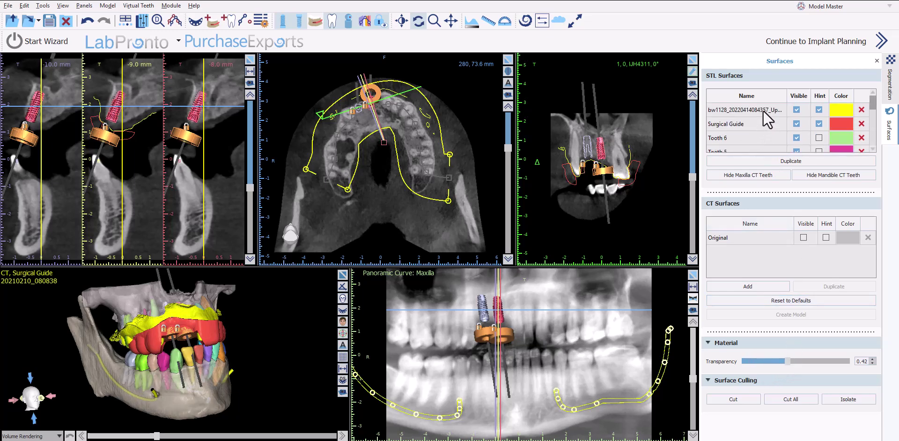
left_click(763, 111)
left_click_drag(745, 363, 788, 365)
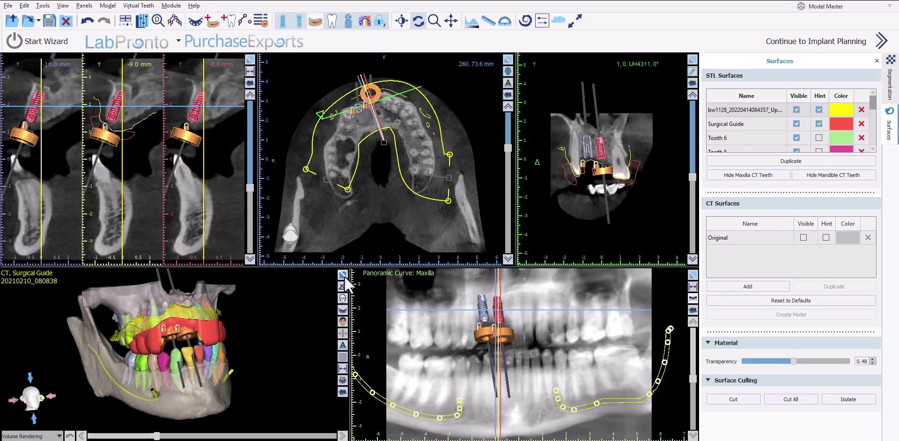
Enlarge the 3D view to full size and examine the surgical guide, its sleeve openings, the segmented teeth, roots and nerve canals up close.
left_click(343, 275)
left_click_drag(558, 227, 613, 239)
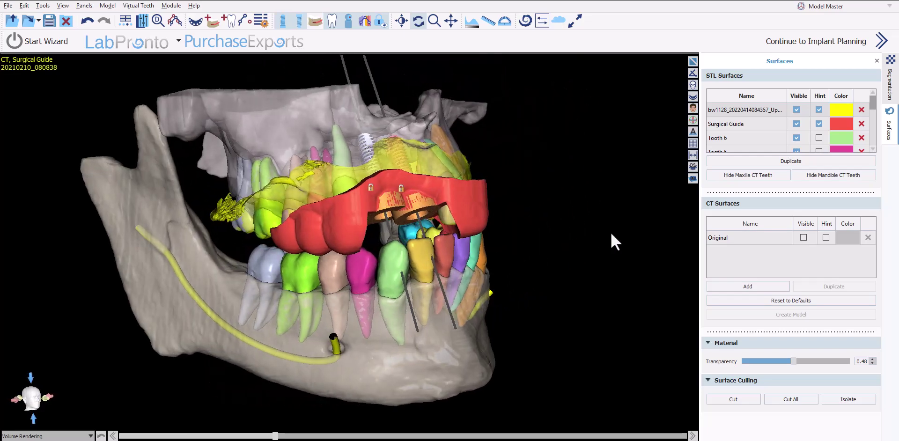
left_click_drag(616, 345, 566, 187)
scroll(547, 290, "up", 2)
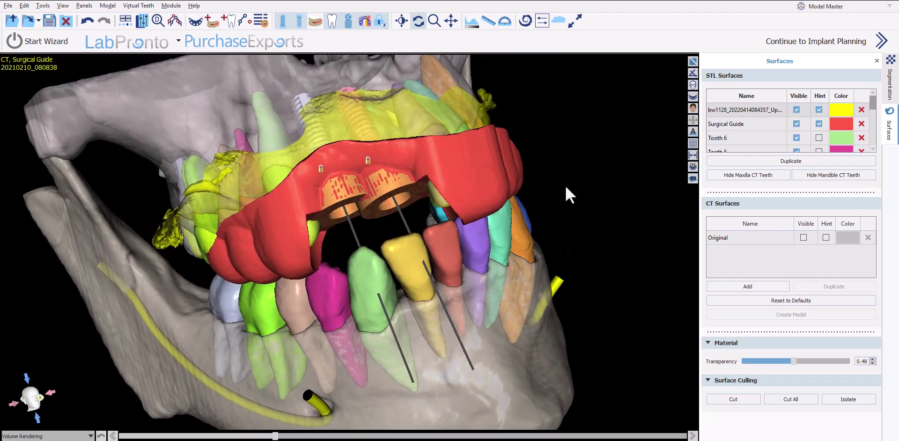
left_click_drag(210, 274, 186, 270)
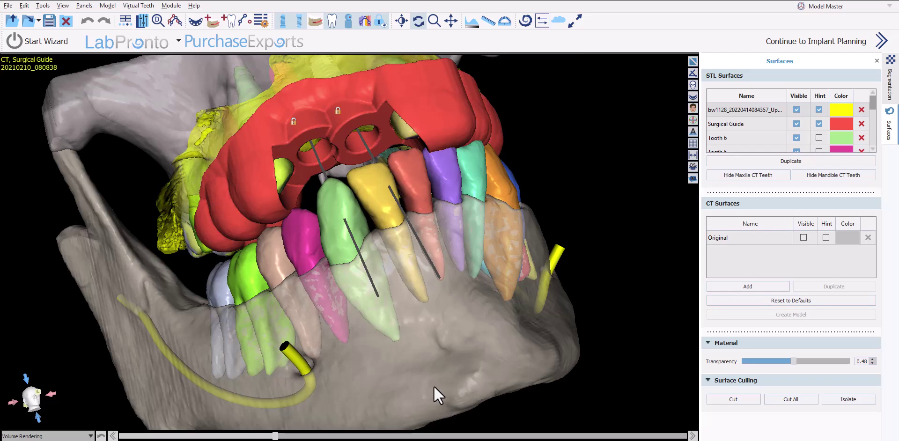
mouse_move(463, 379)
left_mouse_down()
mouse_move(408, 368)
mouse_move(397, 347)
mouse_move(471, 332)
mouse_move(468, 370)
left_mouse_up()
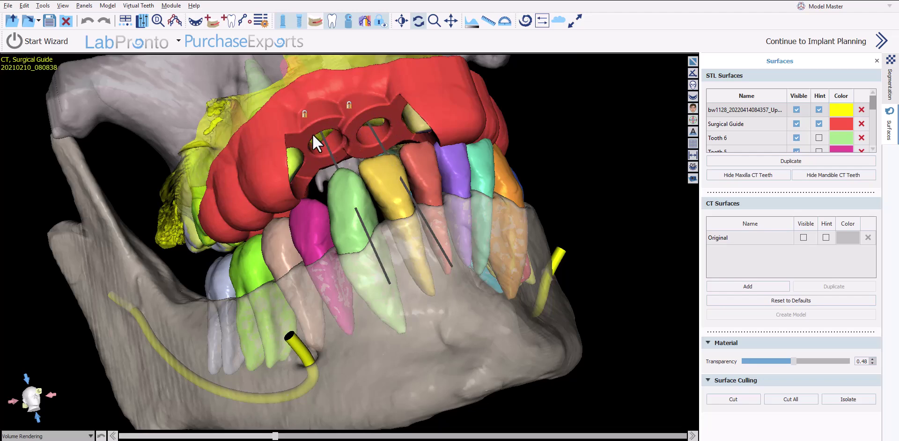
left_click_drag(470, 383, 440, 353)
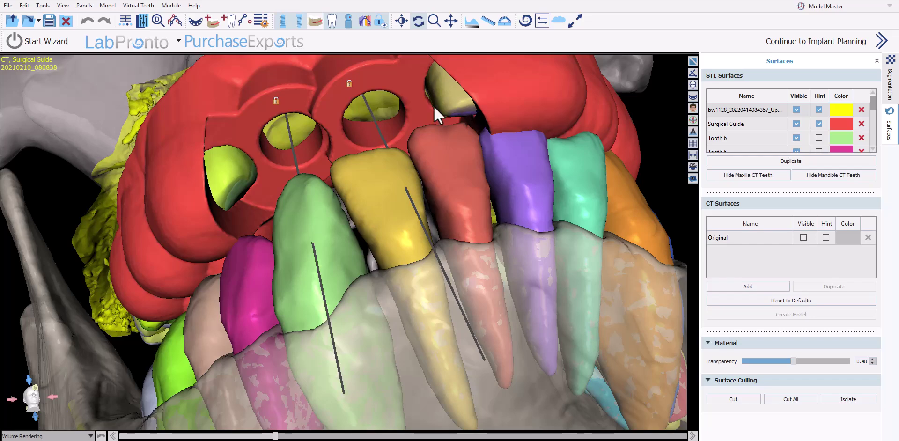
mouse_move(309, 75)
left_mouse_down()
mouse_move(316, 86)
mouse_move(353, 95)
mouse_move(316, 110)
mouse_move(339, 83)
mouse_move(315, 80)
left_mouse_up()
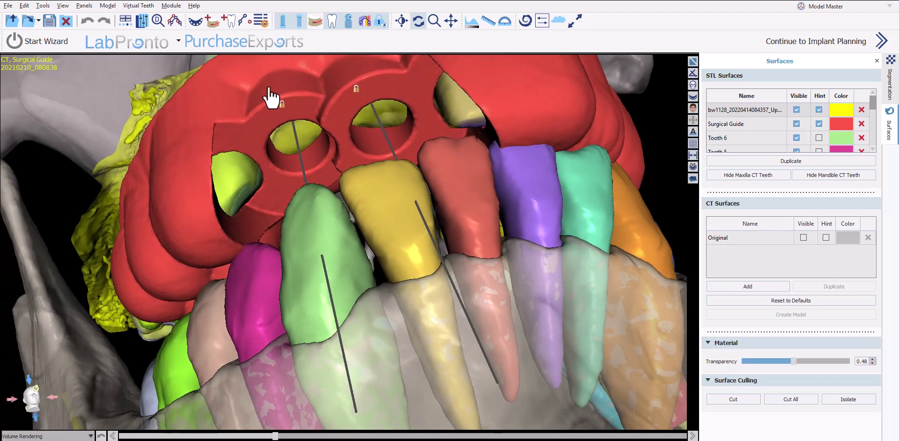